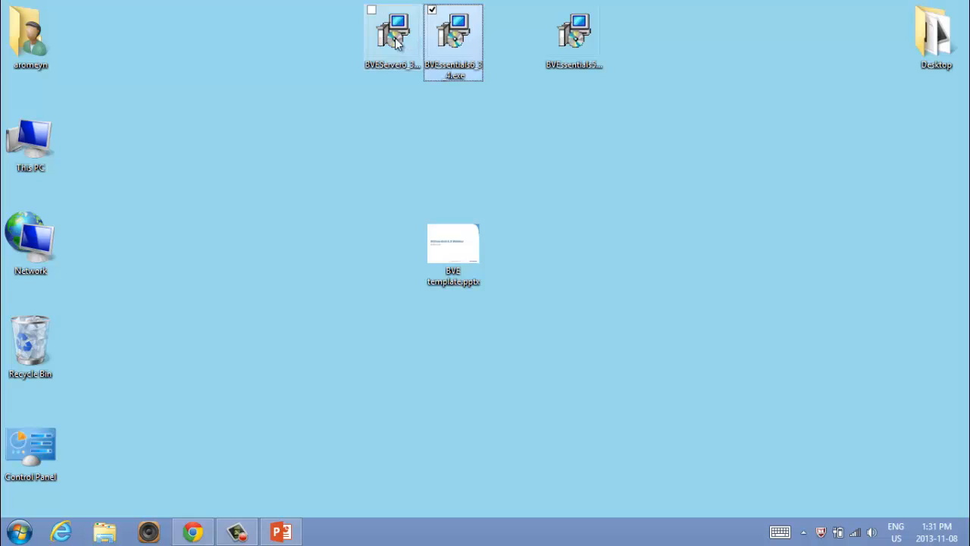
left_click(389, 40)
left_click(466, 42)
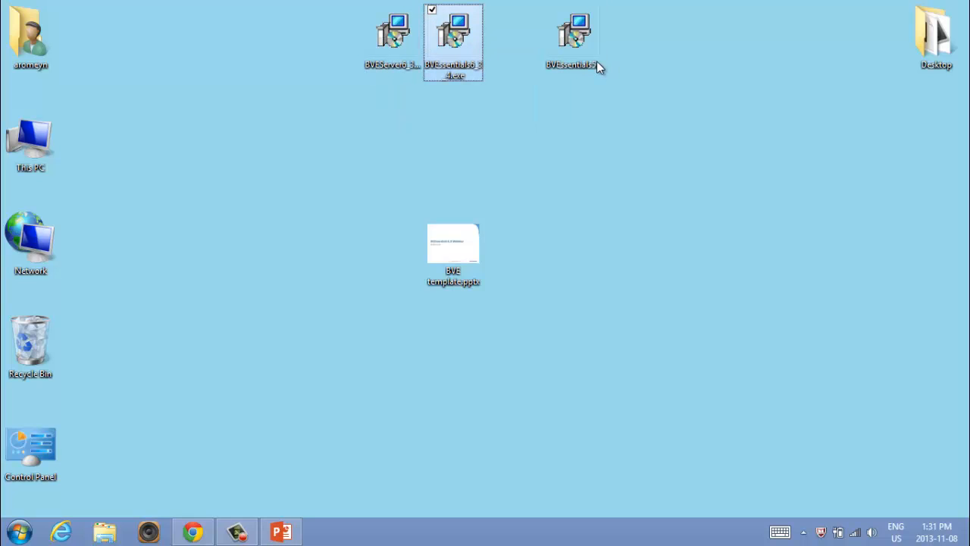
left_click(580, 46)
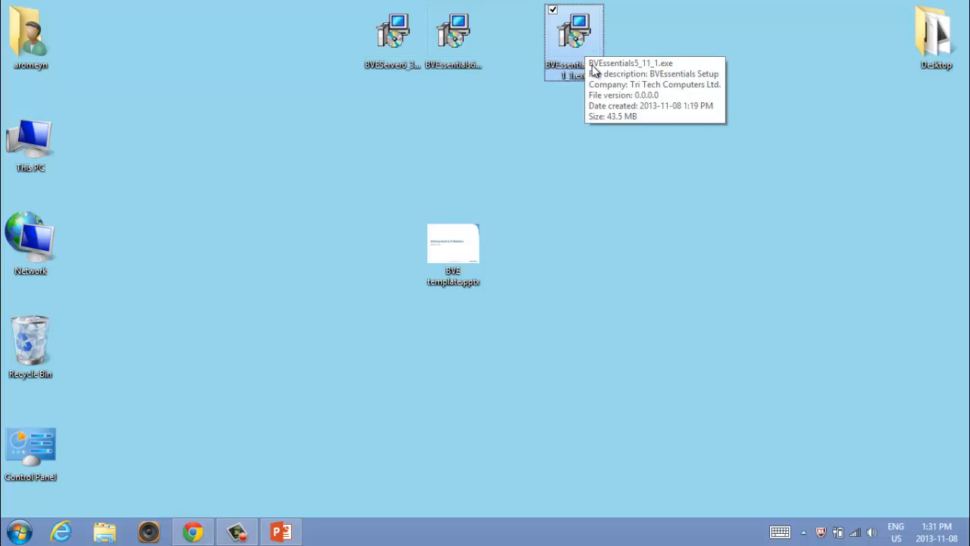
left_click(587, 113)
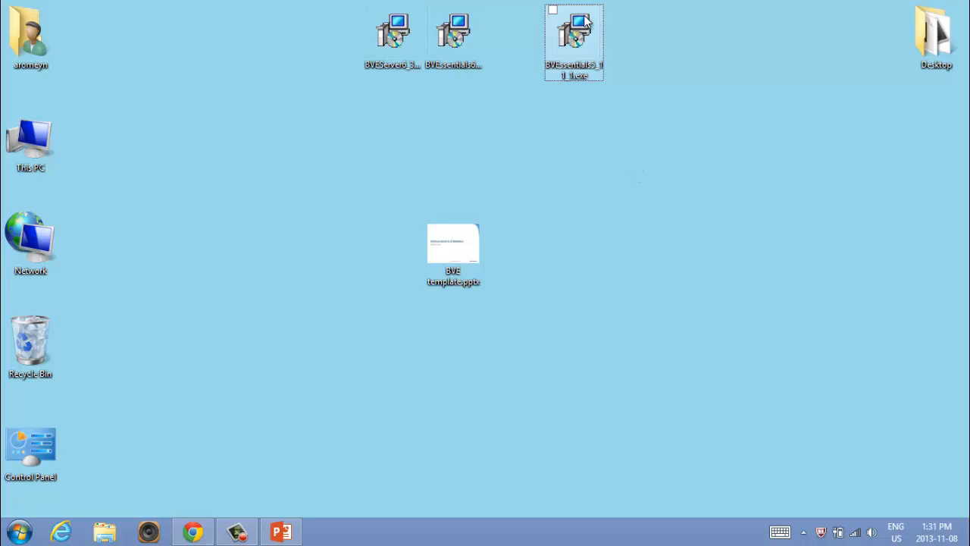
- Run the BVEssentials5_11_1.exe setup from the desktop and accept the destination folder C:\Program Files (x86)\BVEssentials
double_click(576, 43)
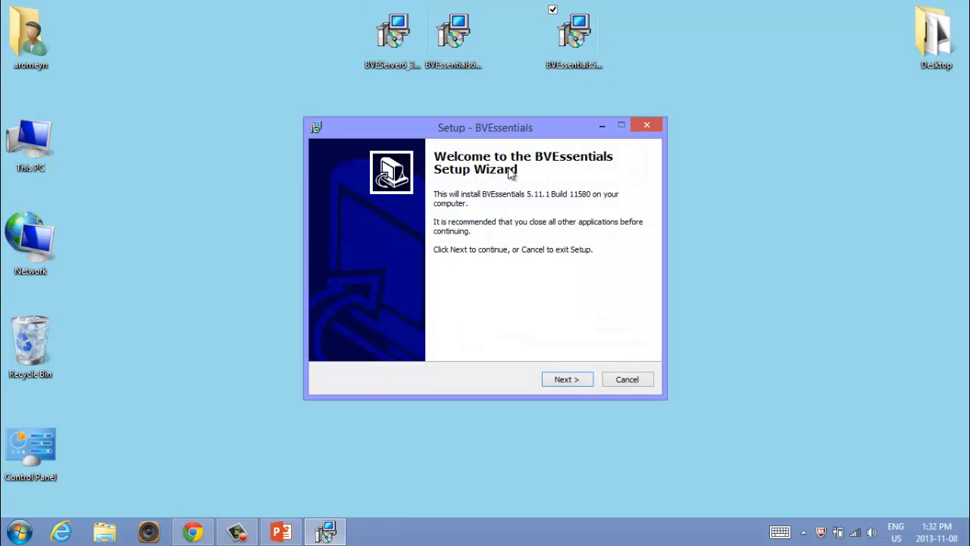
left_click(574, 381)
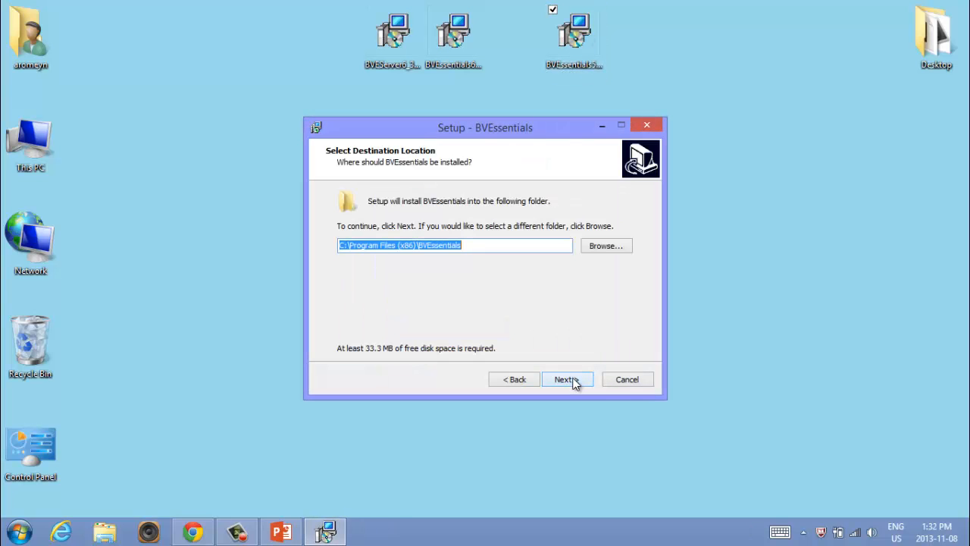
left_click(519, 246)
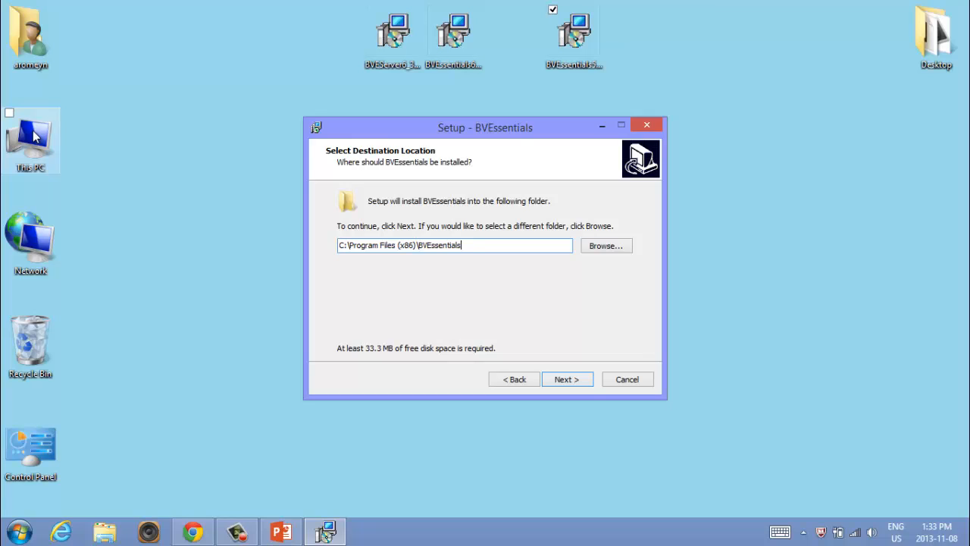
left_click(574, 384)
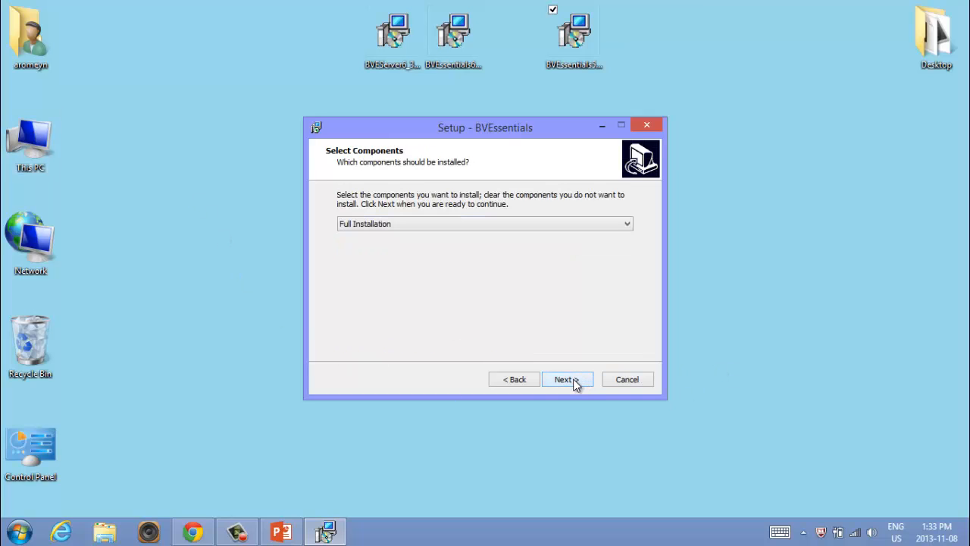
- Install BVEssentials as a Full Installation with the default Start Menu folder, desktop and Quick Launch icons, and launch it when finishing setup
left_click(574, 384)
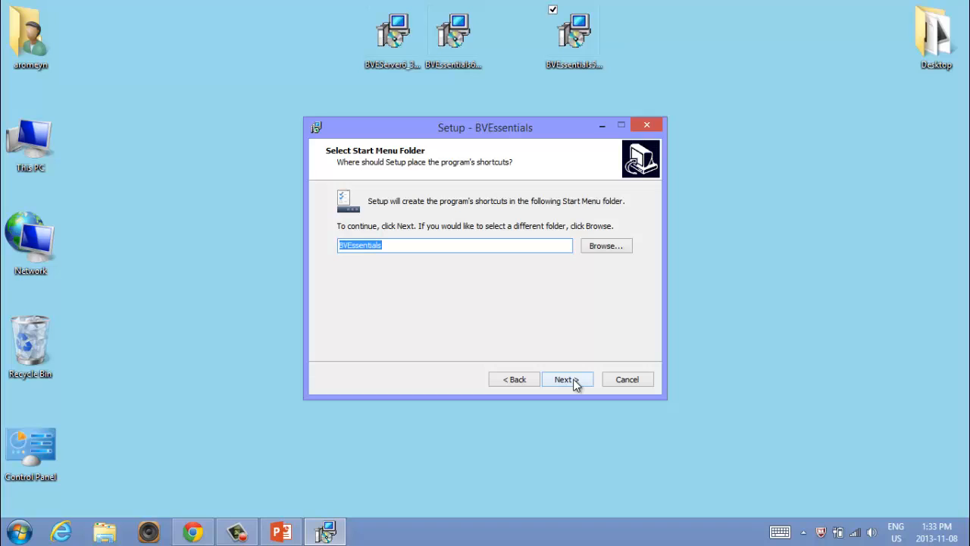
left_click(574, 384)
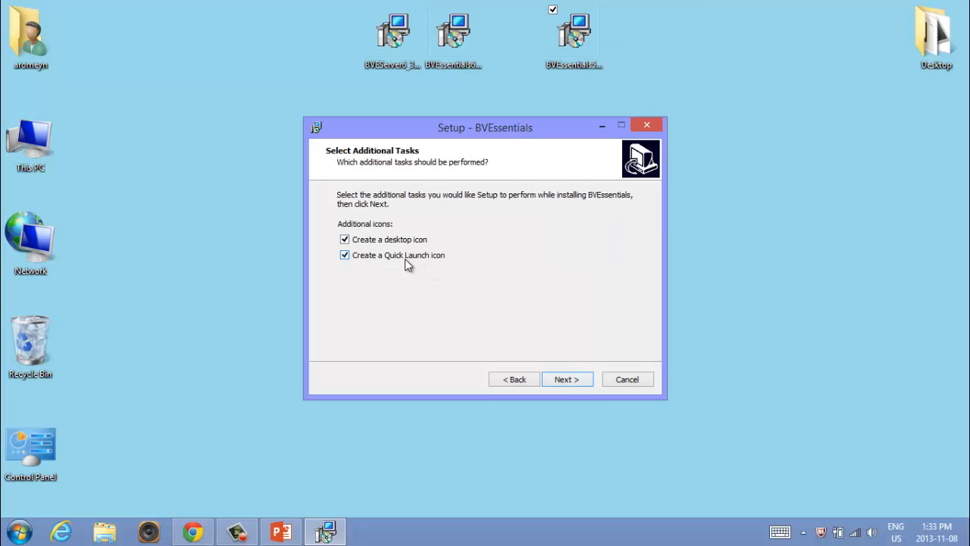
left_click(573, 384)
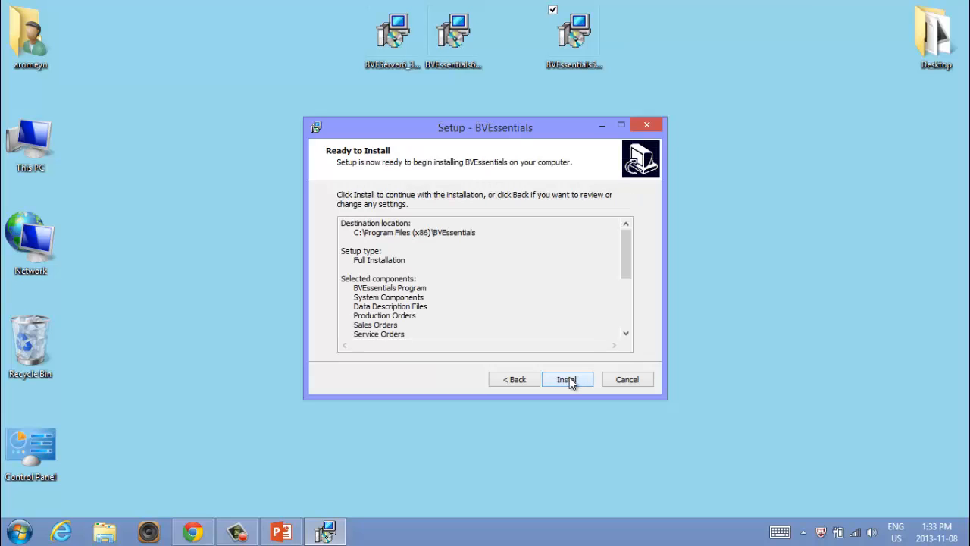
left_click(570, 381)
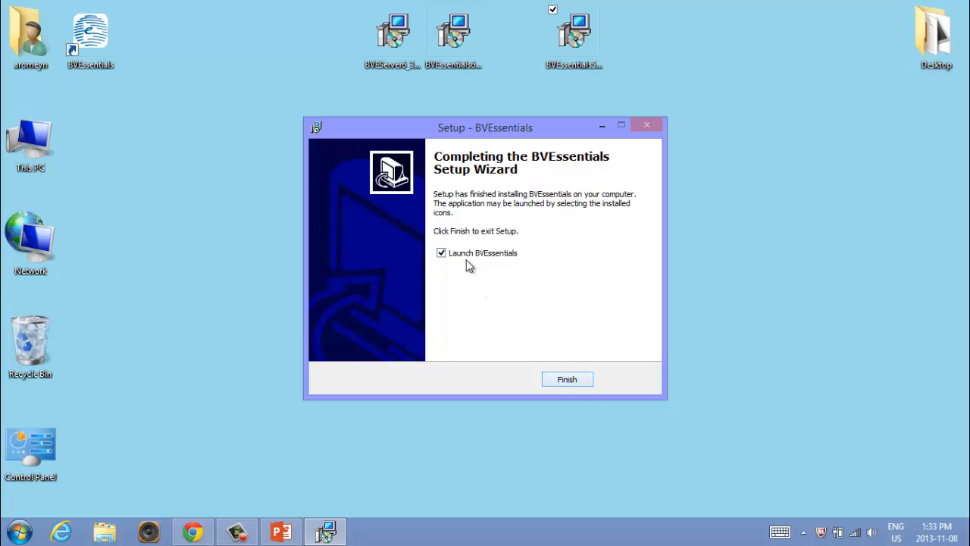
left_click(576, 379)
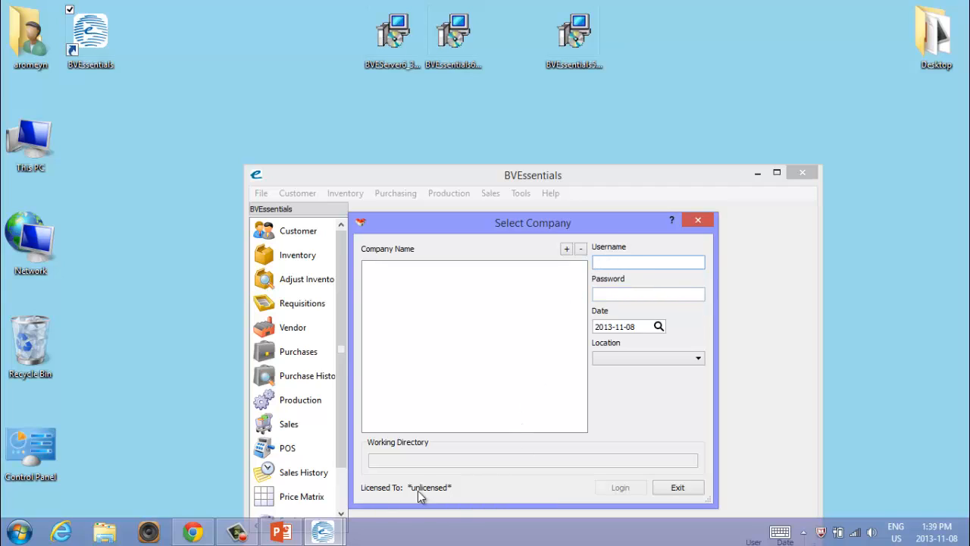
- Add a company using the BVCON.FIL control file in C:\BVData\Demo3
left_click(567, 250)
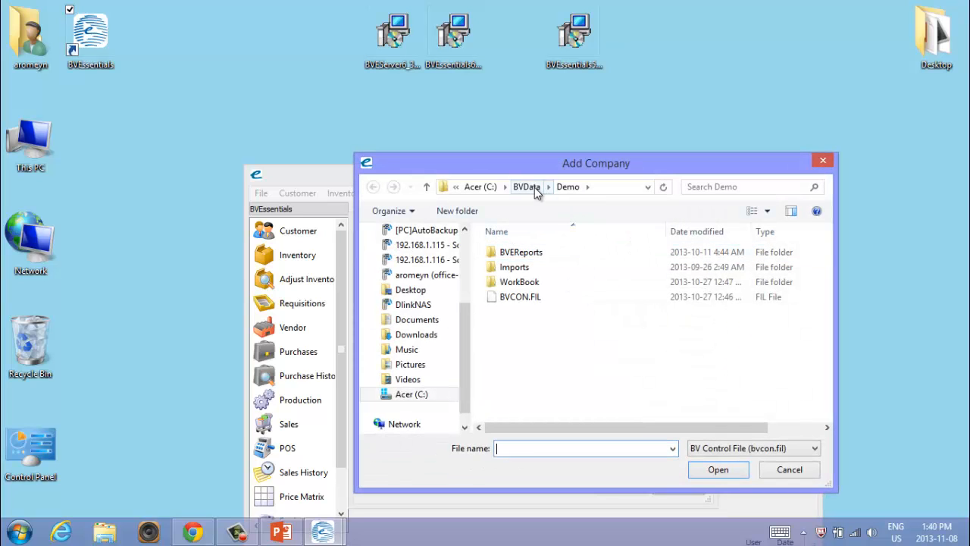
left_click(534, 187)
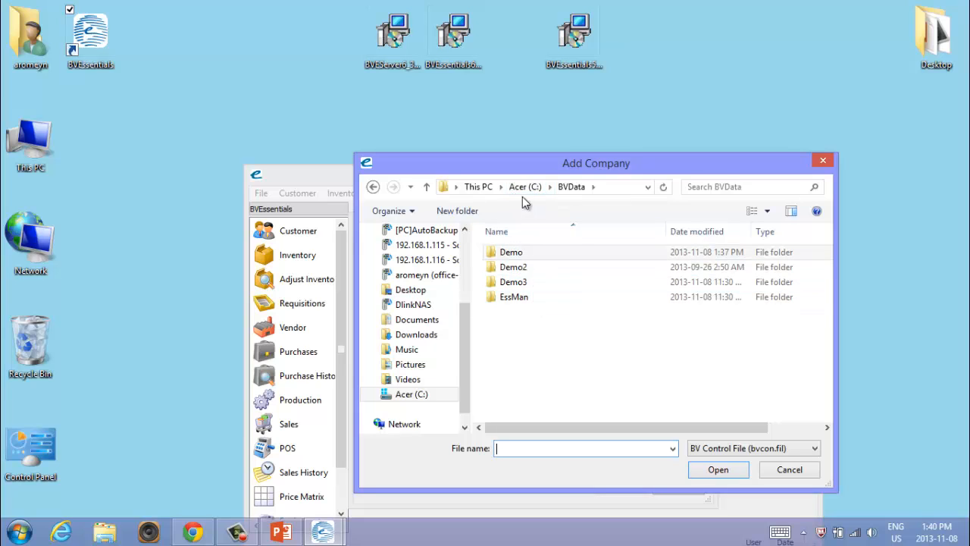
double_click(511, 284)
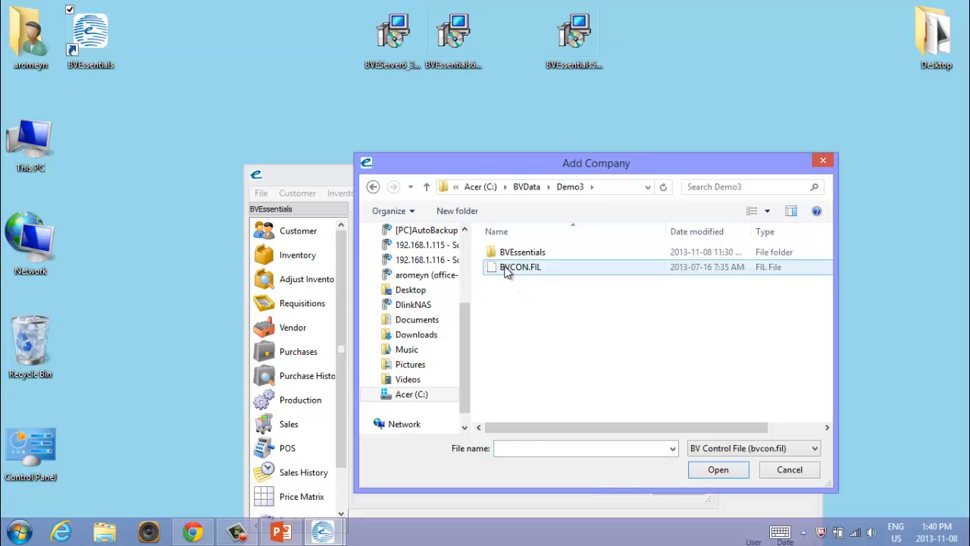
double_click(506, 269)
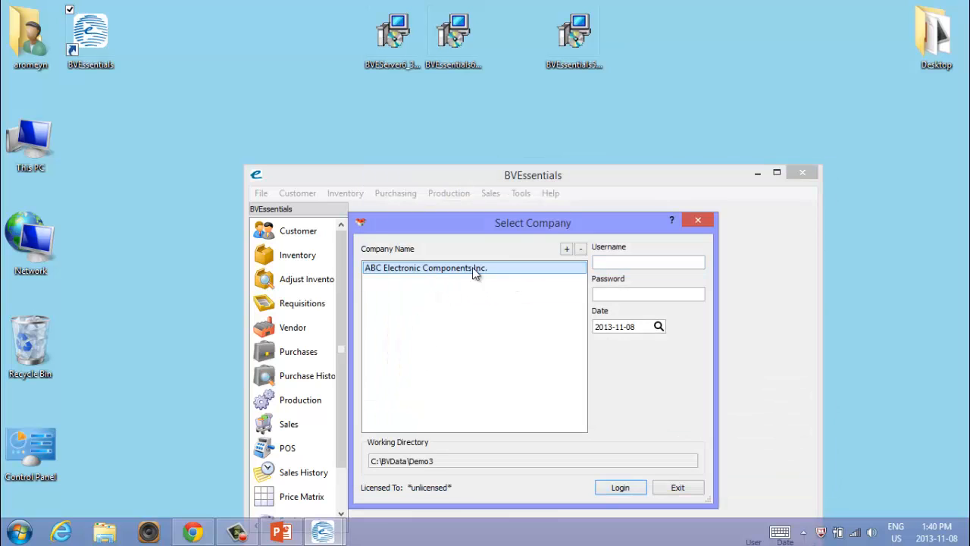
- Log in to ABC Electronic Components Inc. as BUSINESS with the account password and the date's year set to 2010, and upgrade the company's data
left_click(603, 263)
type("B")
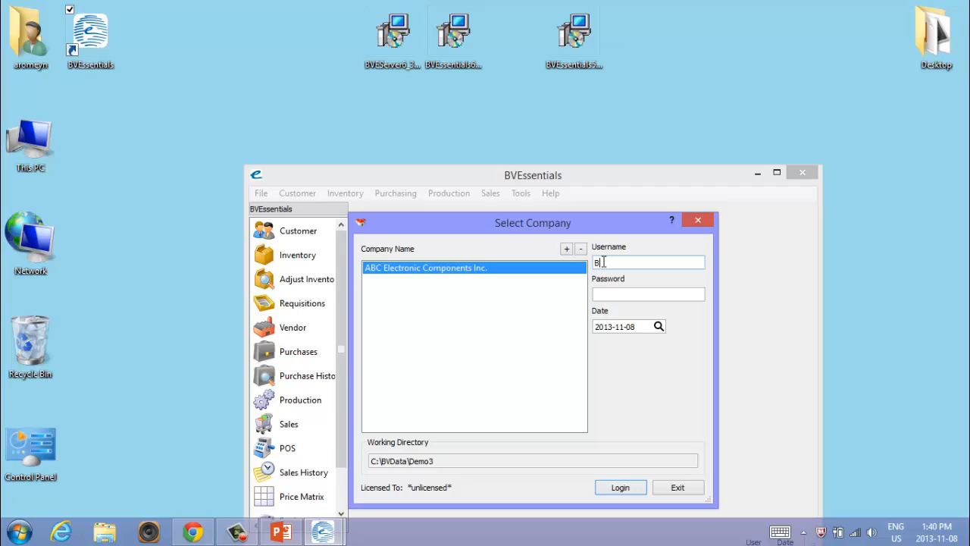
type("USINESS")
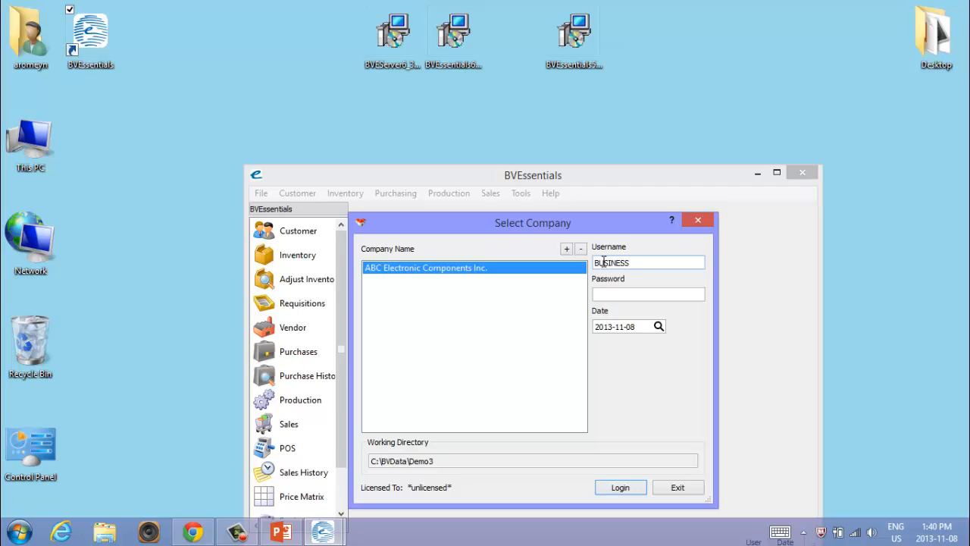
left_click(636, 294)
type("••••••")
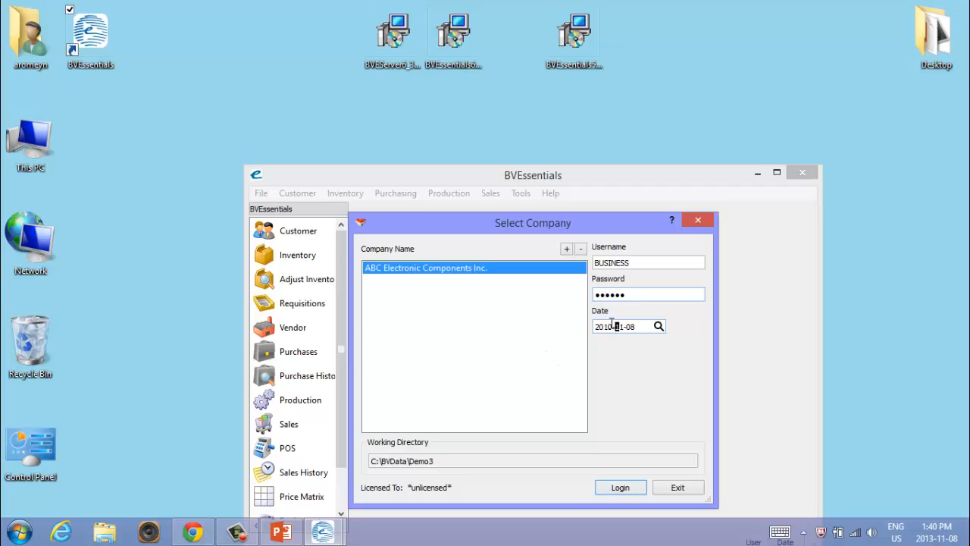
left_click(621, 487)
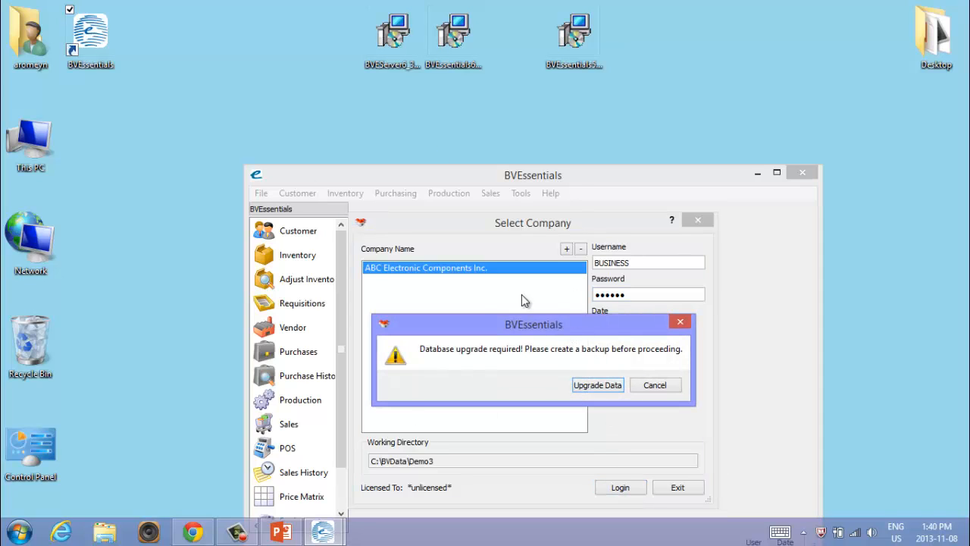
left_click(598, 385)
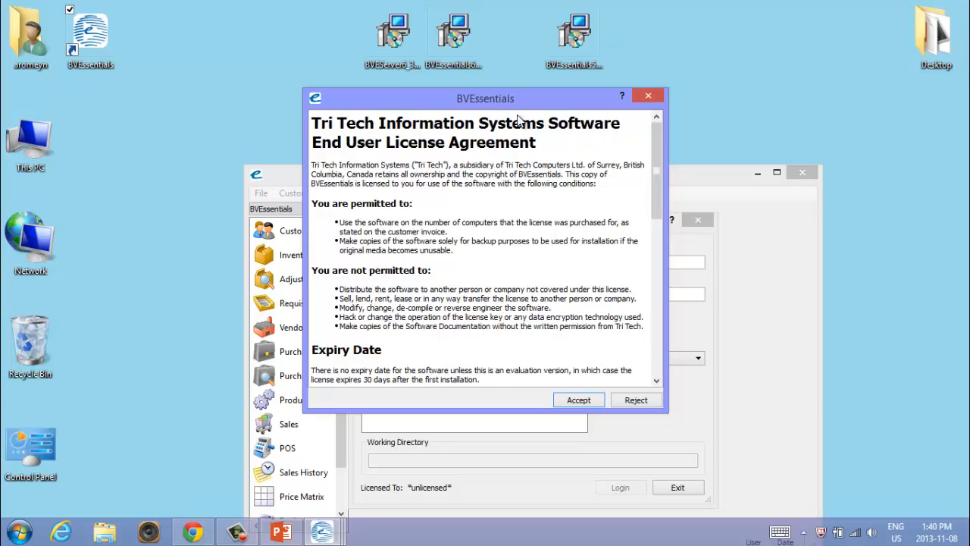
- Accept the license agreement and enter business partner BVE and company name ABC Electronics for the new registration
left_click(584, 405)
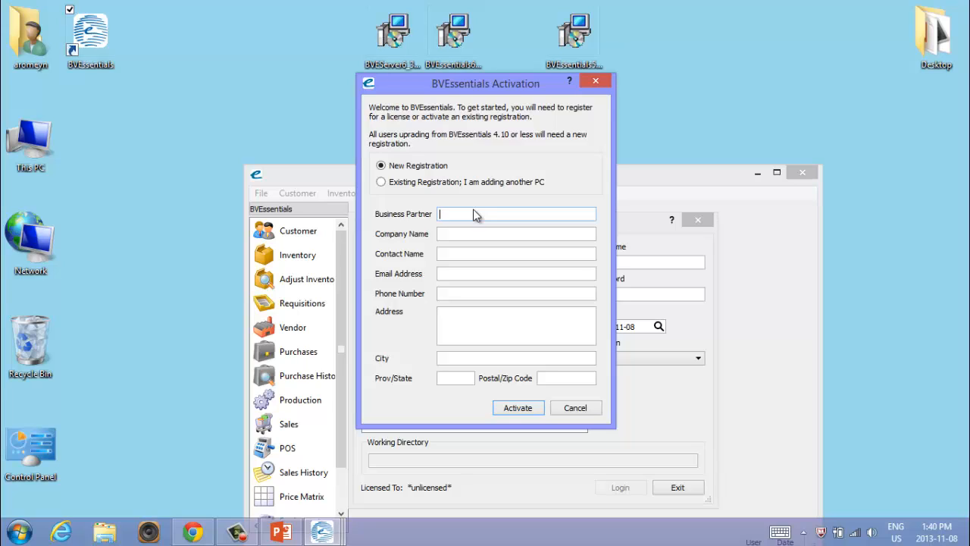
type("BVE")
key("Tab")
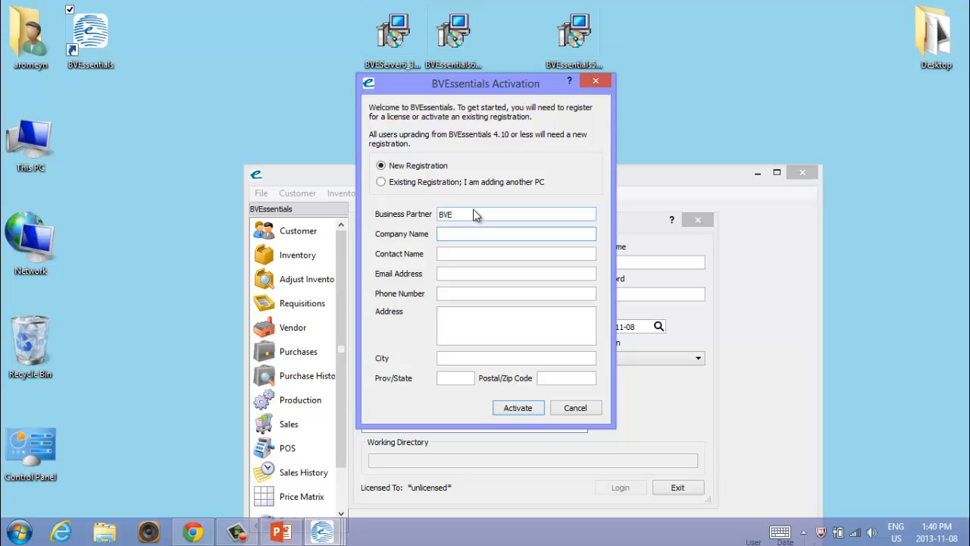
type("ABC Electronics")
key("Tab")
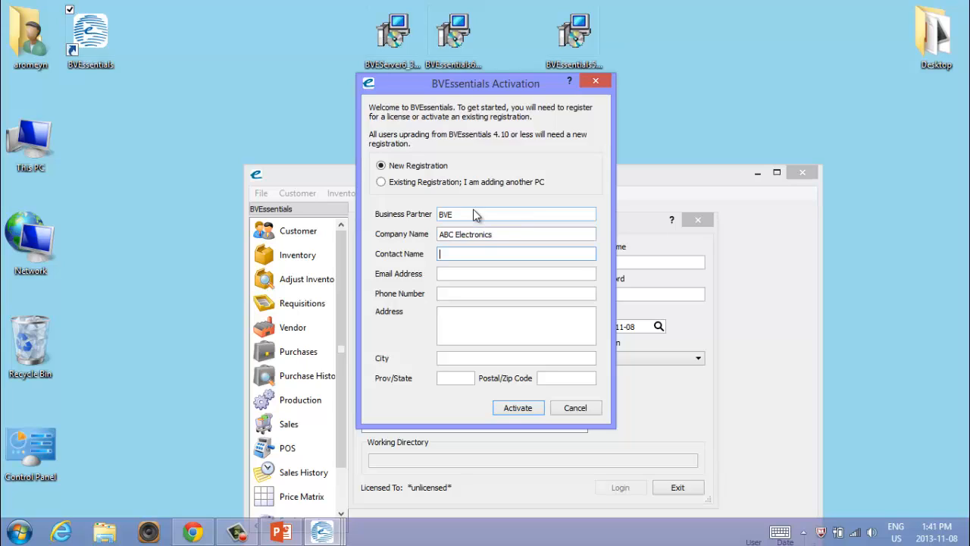
- Fill in the contact's name, email address and phone number in the activation form
key("Tab")
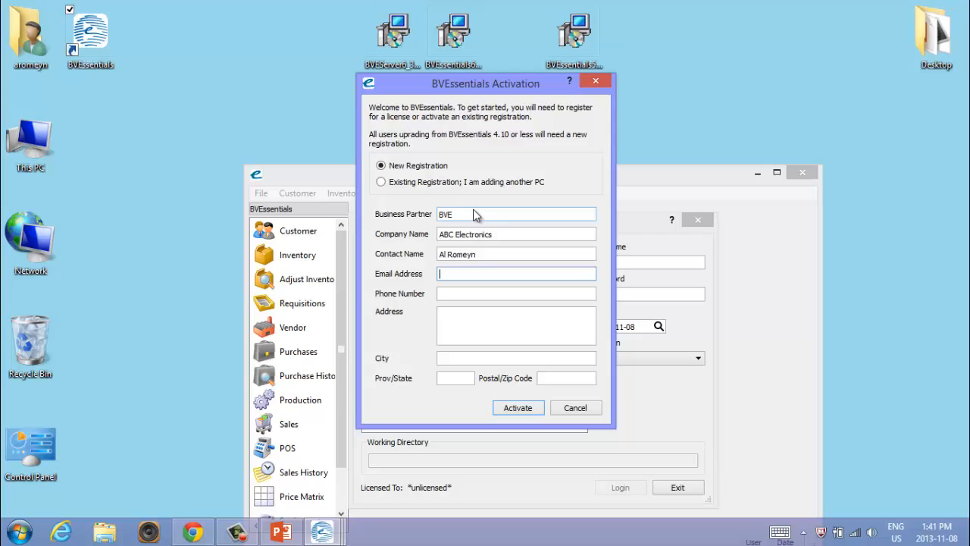
key("Tab")
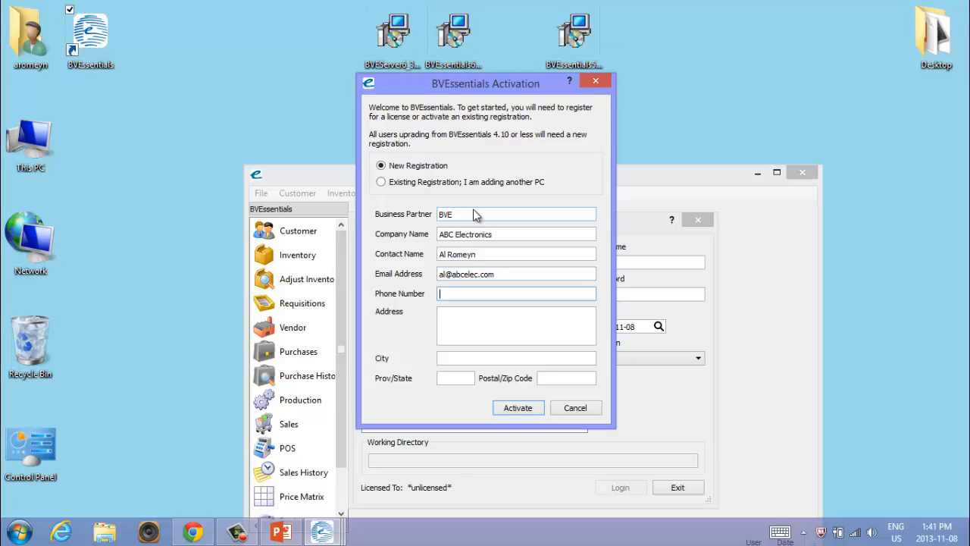
type("6045551212")
key("Tab")
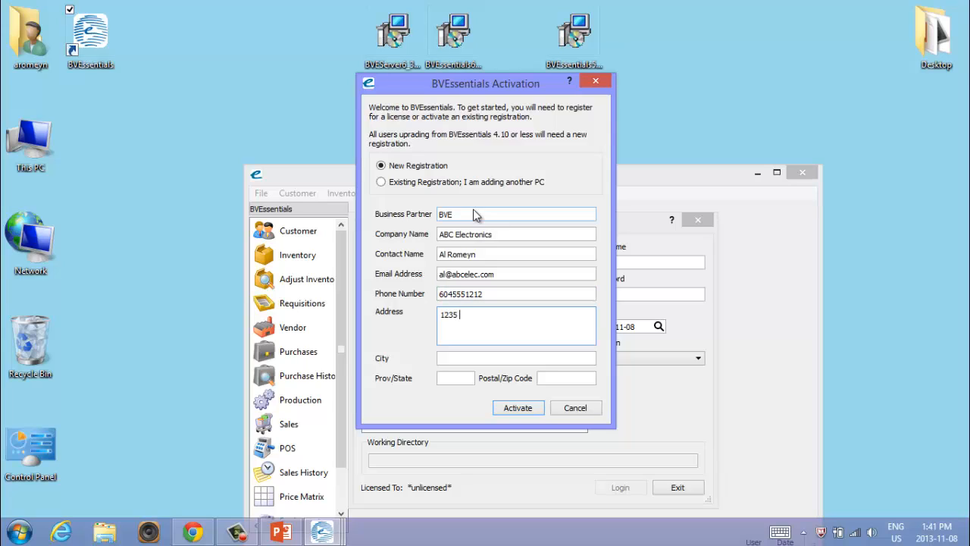
- Complete the registration's street address, city, province and postal code, activate BVEssentials and dismiss the trial notice
key("Tab")
type("Vancou")
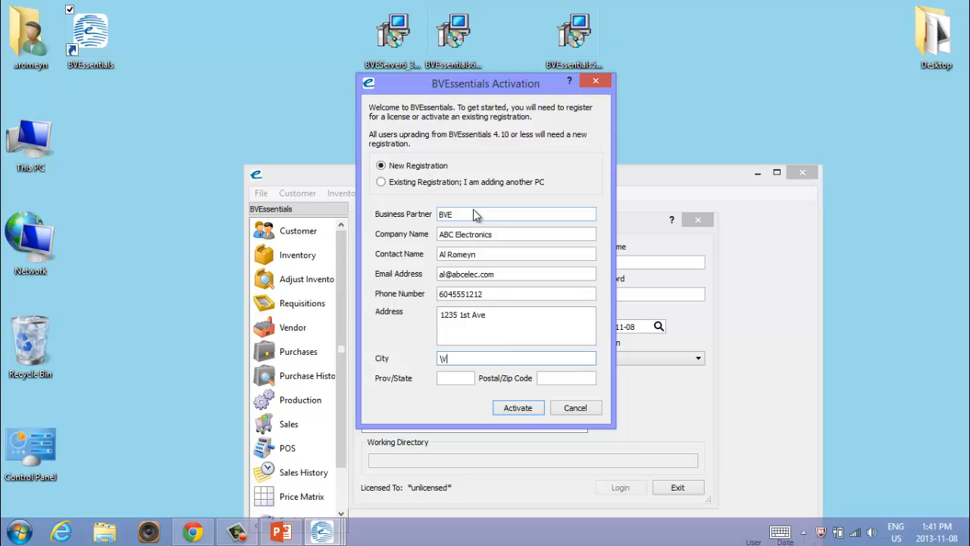
type("ver")
key("Tab")
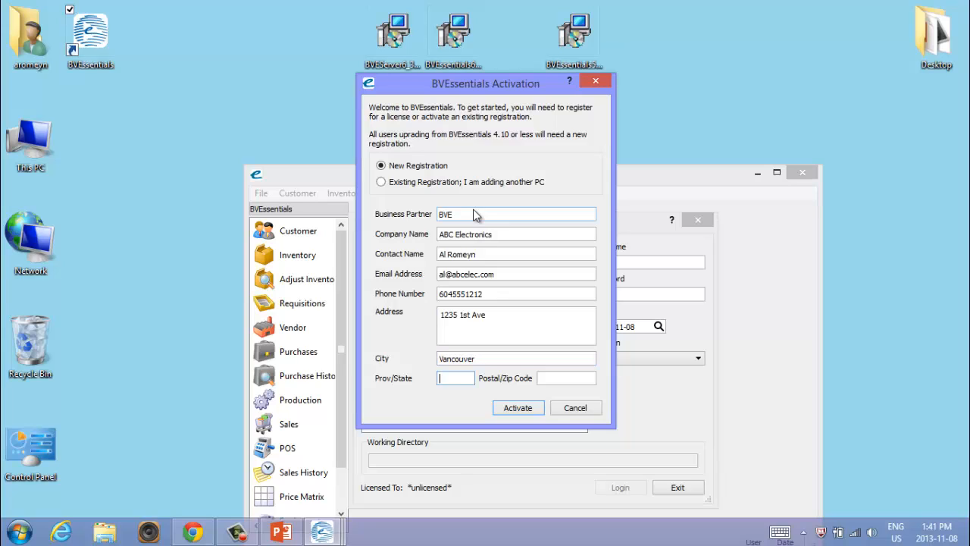
type("BC")
key("Tab")
type("V5C4C4")
left_click(524, 408)
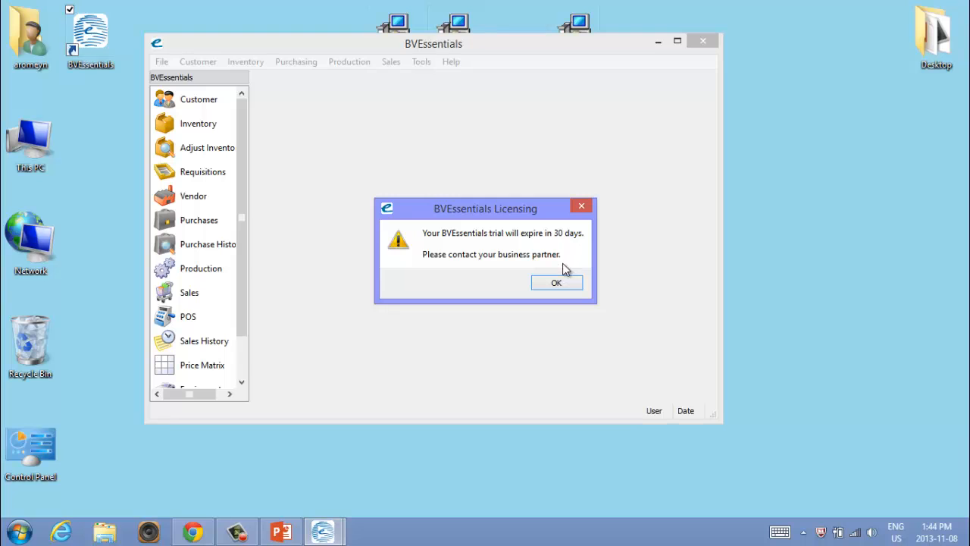
left_click(557, 284)
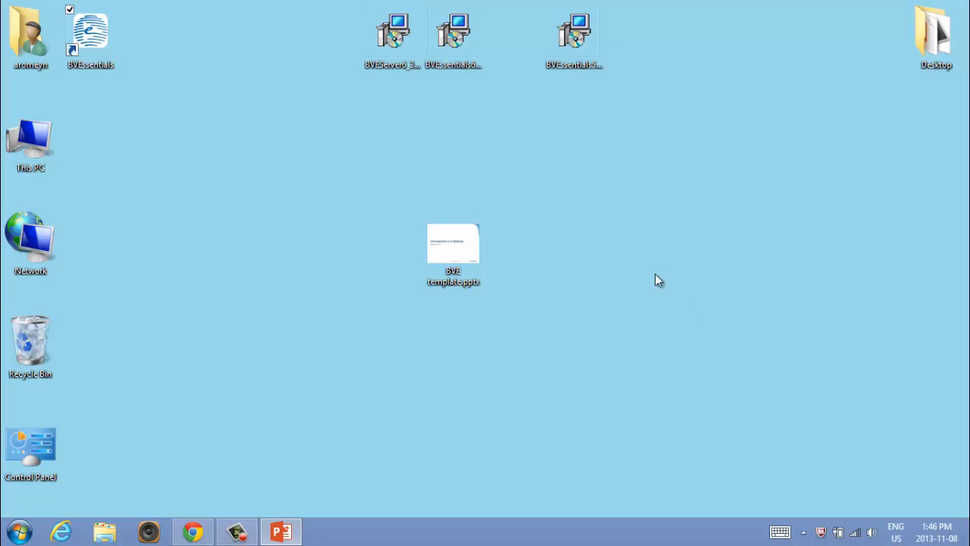
left_click(402, 34)
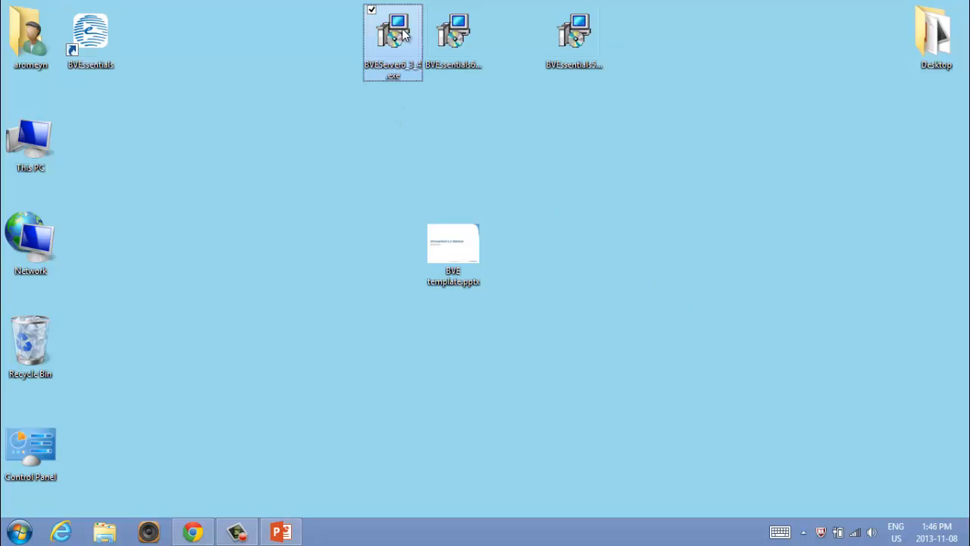
left_click(452, 45)
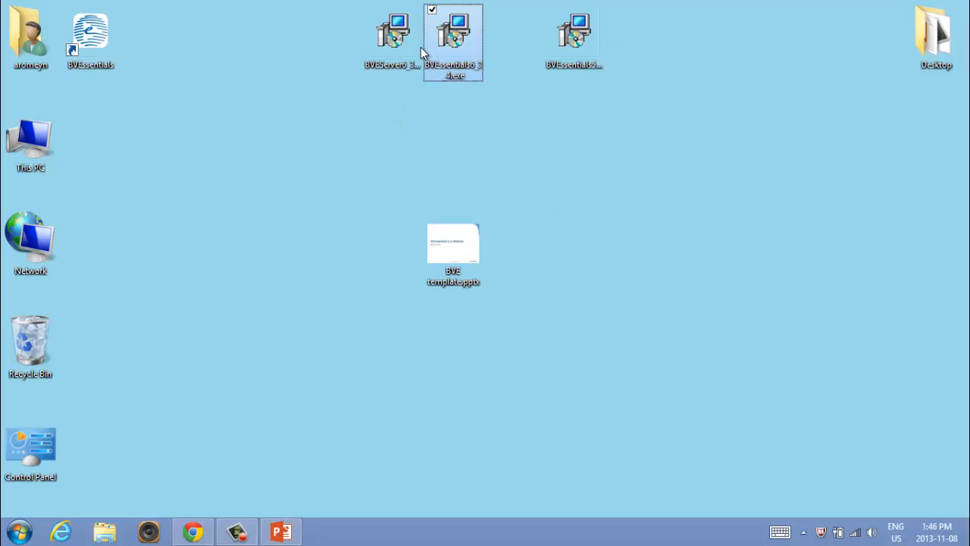
left_click(421, 47)
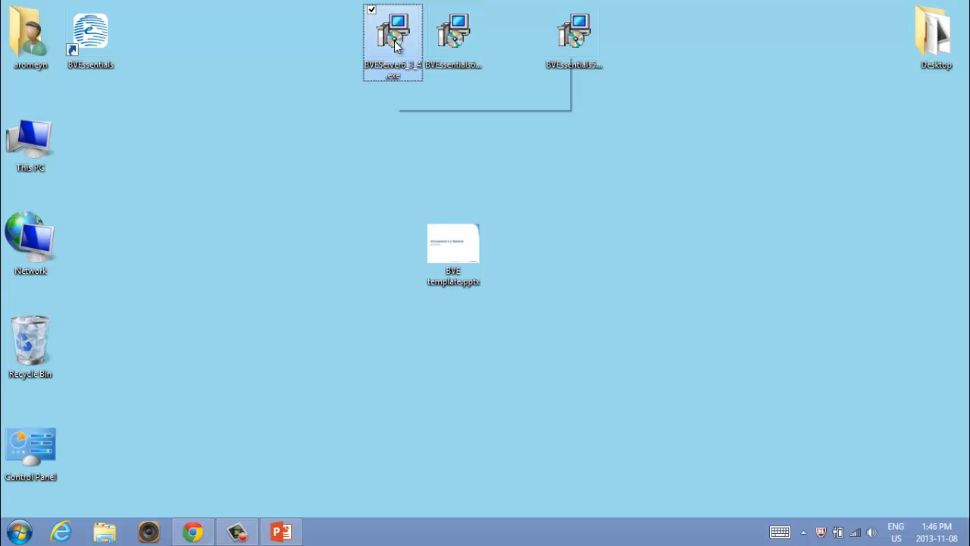
left_click(451, 44)
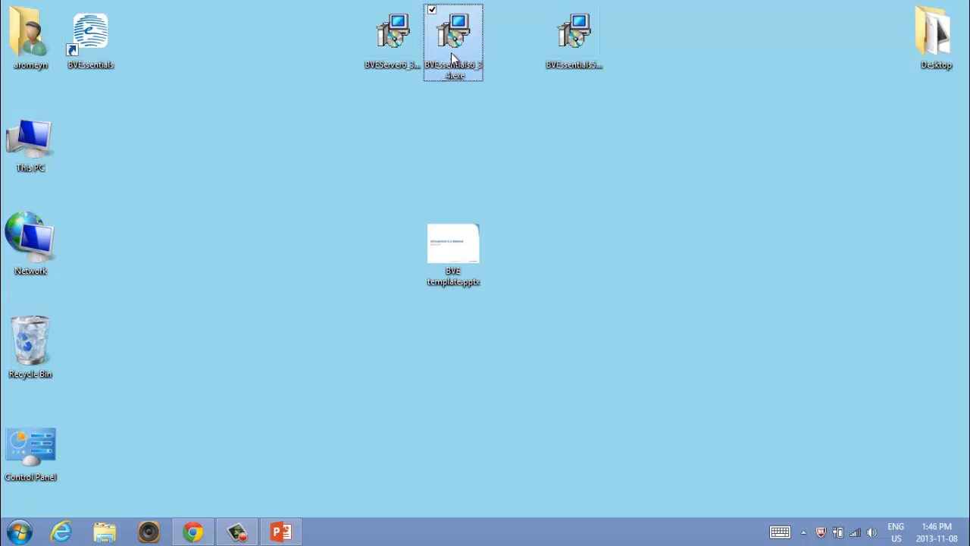
- Start the BVEServer 6.3.4 setup as a custom installation and accept the existing folder C:\Program Files (x86)\BVEServer as destination
left_click(390, 52)
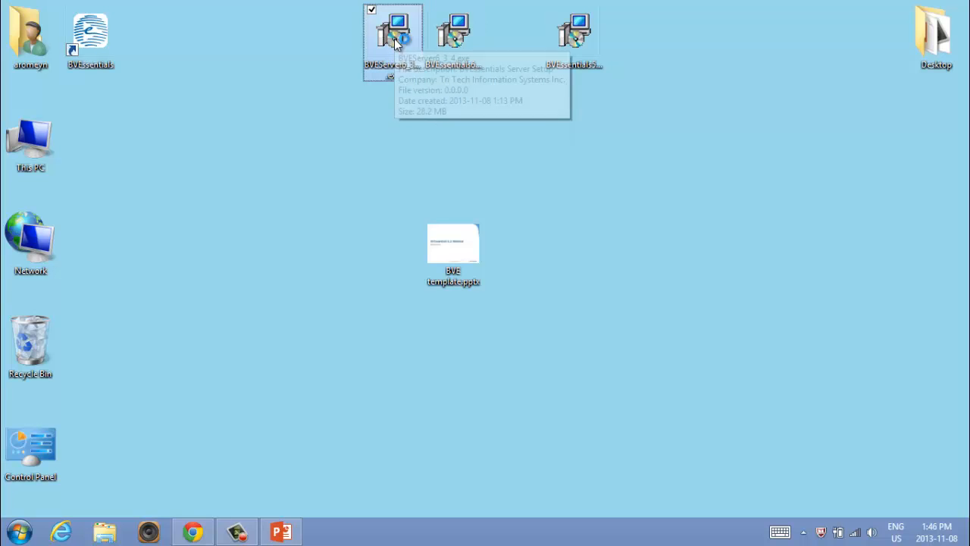
double_click(395, 39)
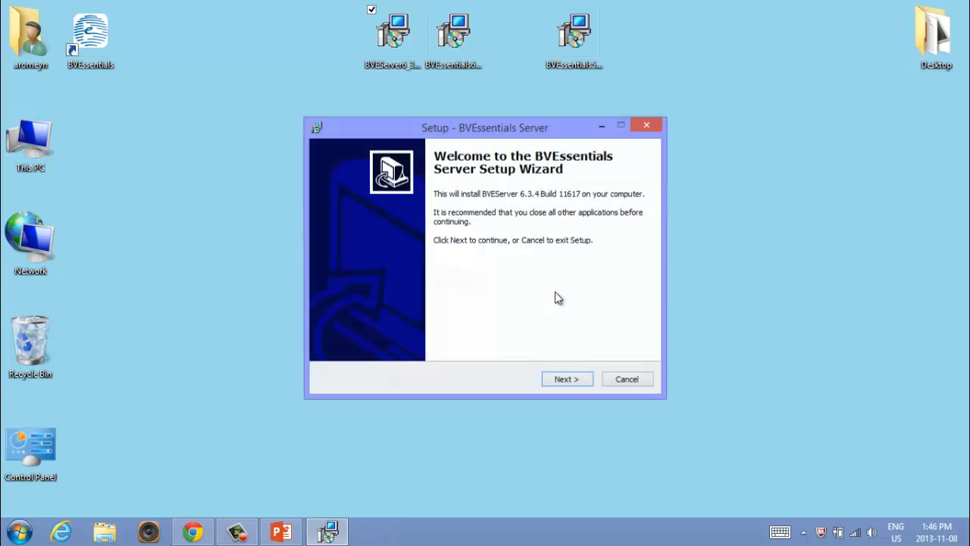
left_click(570, 383)
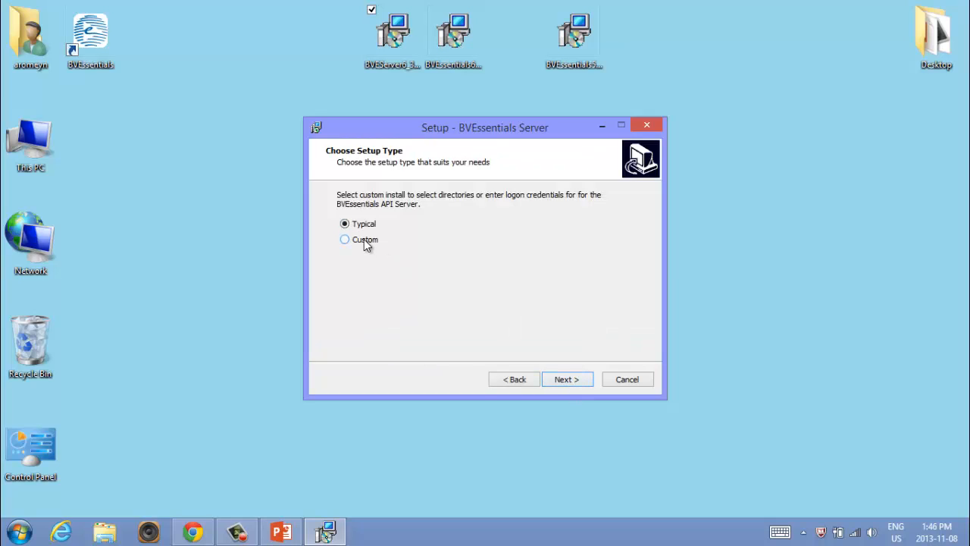
left_click(571, 381)
left_click(473, 246)
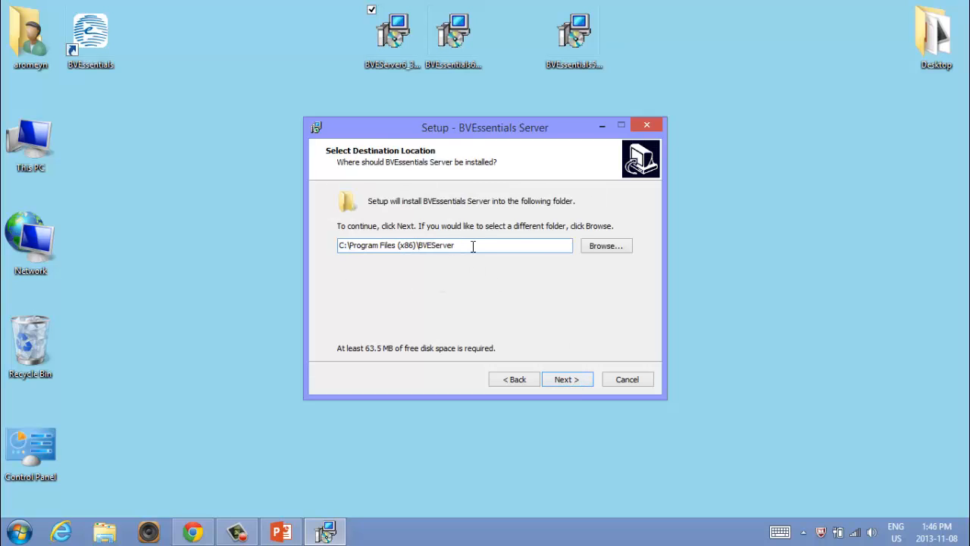
left_click(577, 378)
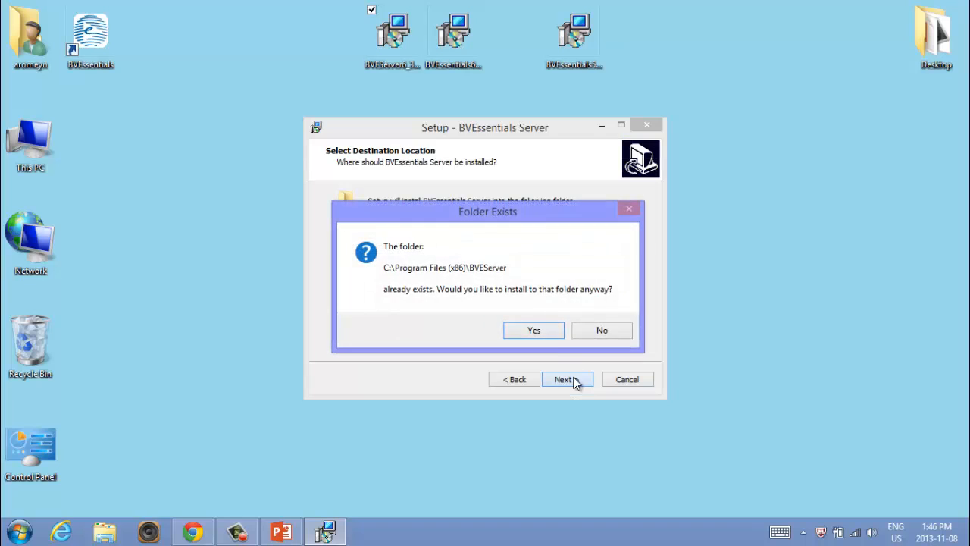
left_click(534, 334)
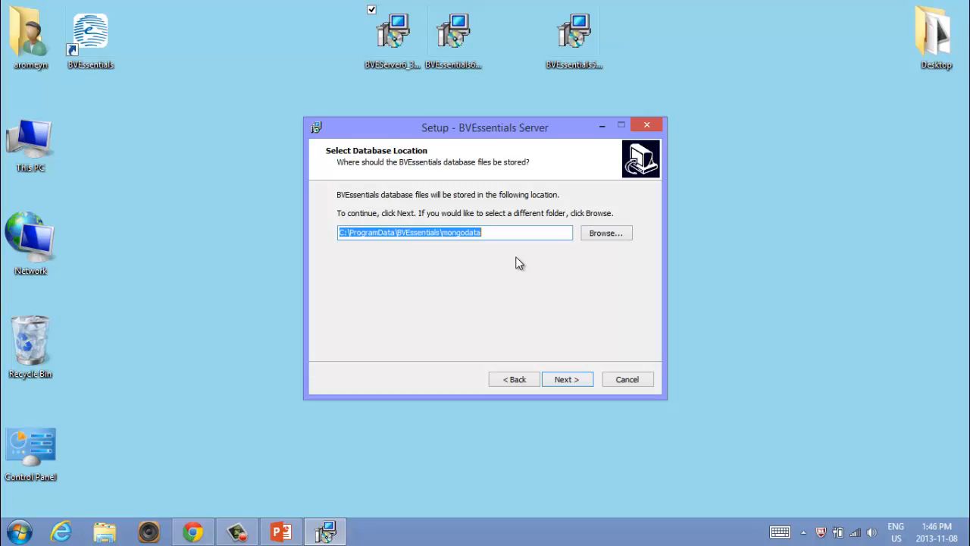
- Check the available space on the Acer (C:) drive for the database location, then return to the server setup
left_click(513, 235)
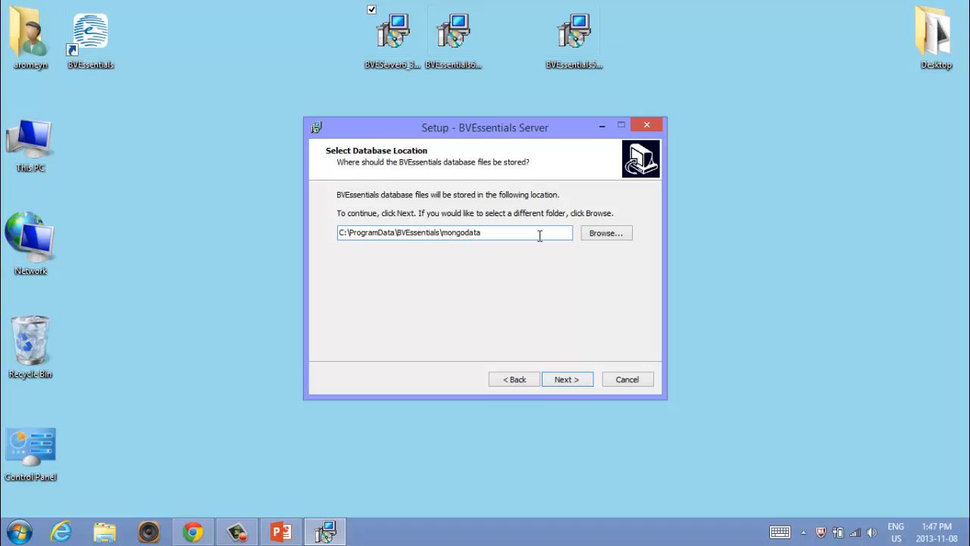
double_click(29, 163)
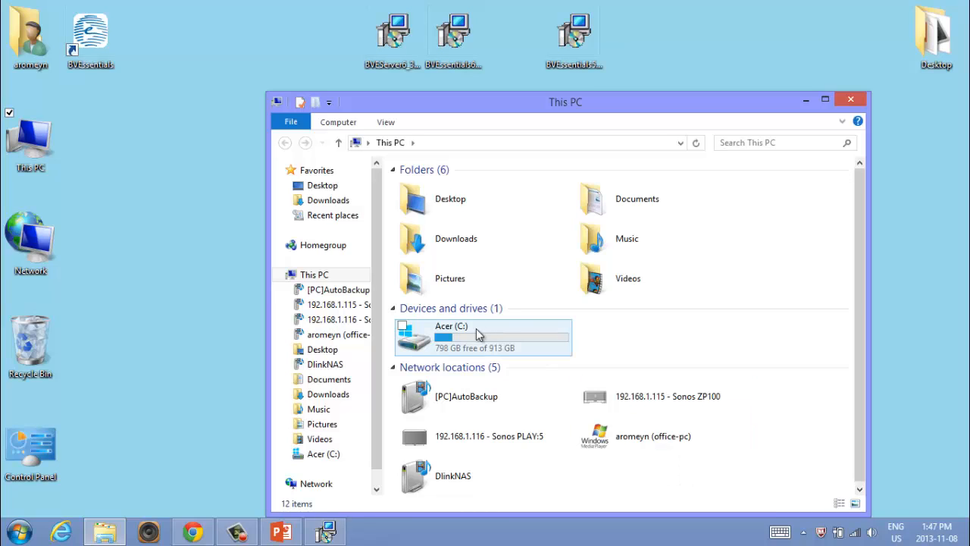
left_click(497, 352)
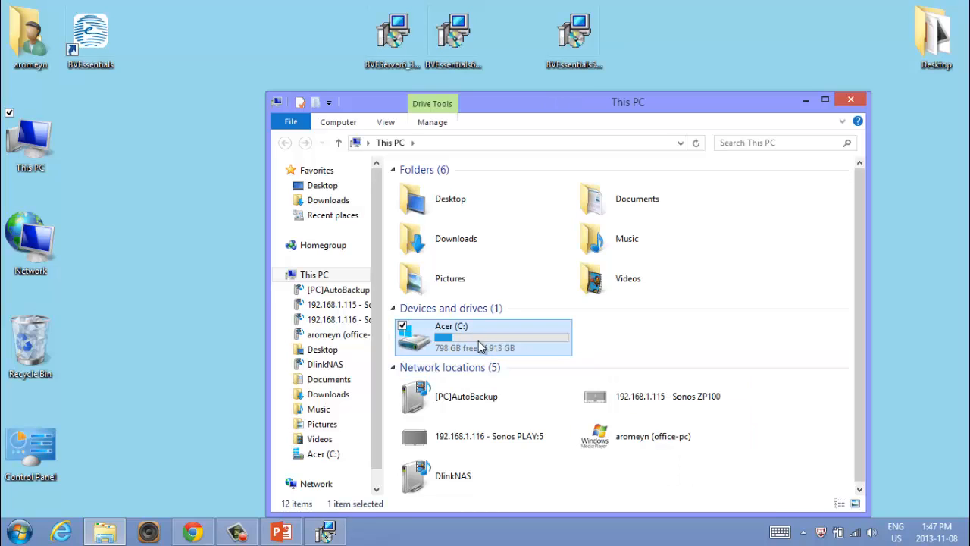
left_click(806, 101)
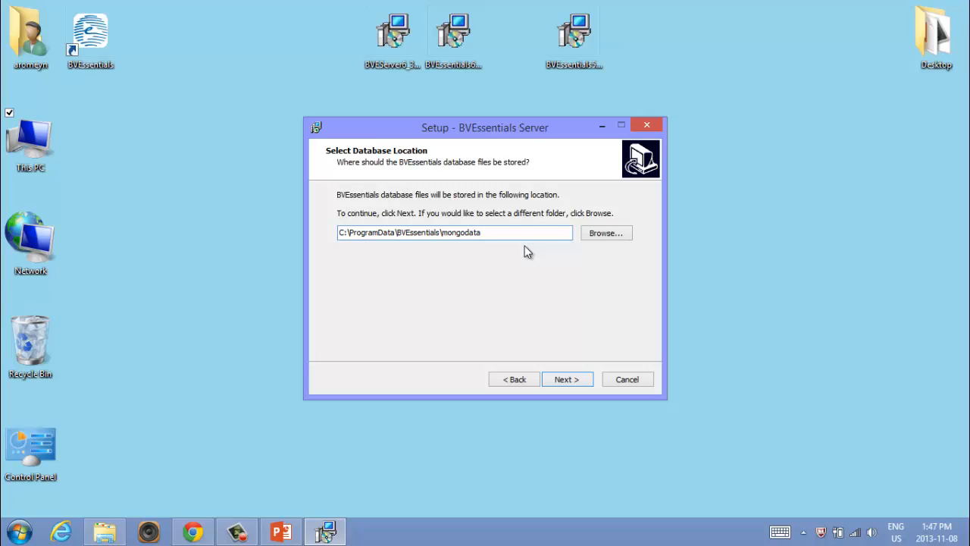
- Install the server with database location C:\ProgramData\BVEssentials\mongodata, the SYSTEM account and Start Menu folder BVEssentials, and finish the setup
left_click(498, 232)
left_click(576, 382)
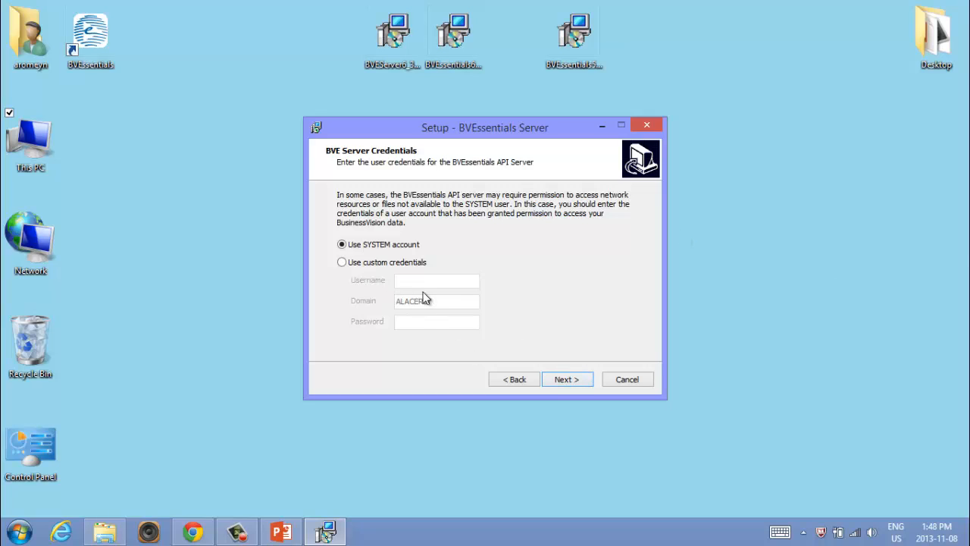
left_click(568, 380)
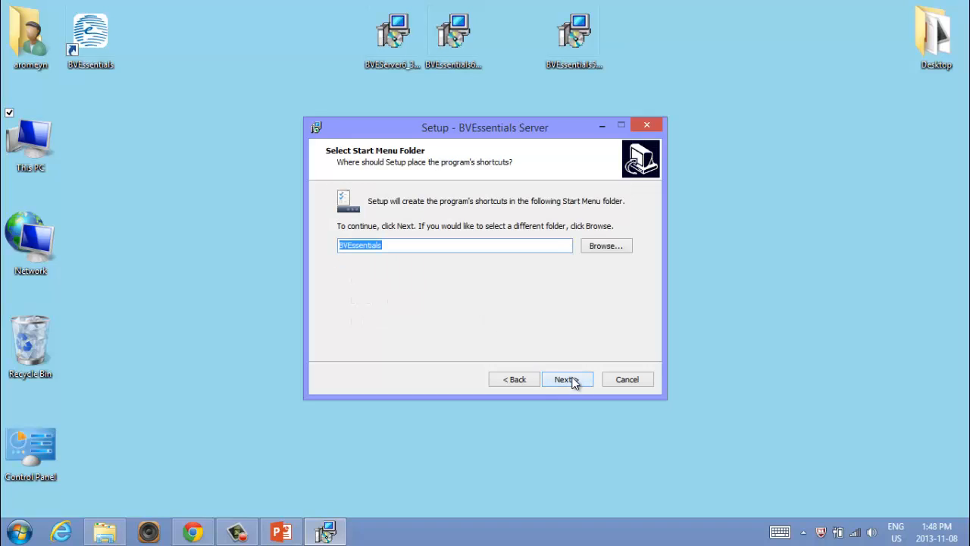
left_click(577, 383)
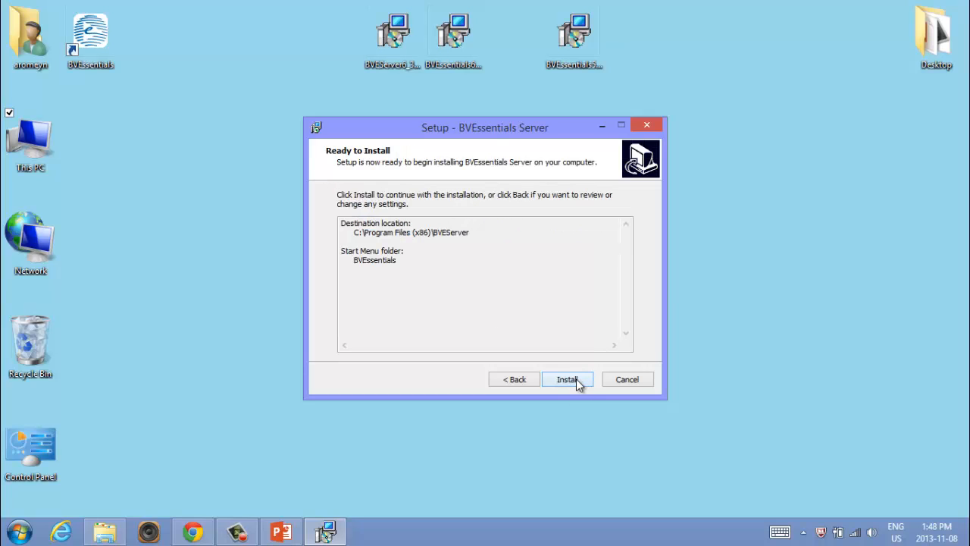
left_click(577, 383)
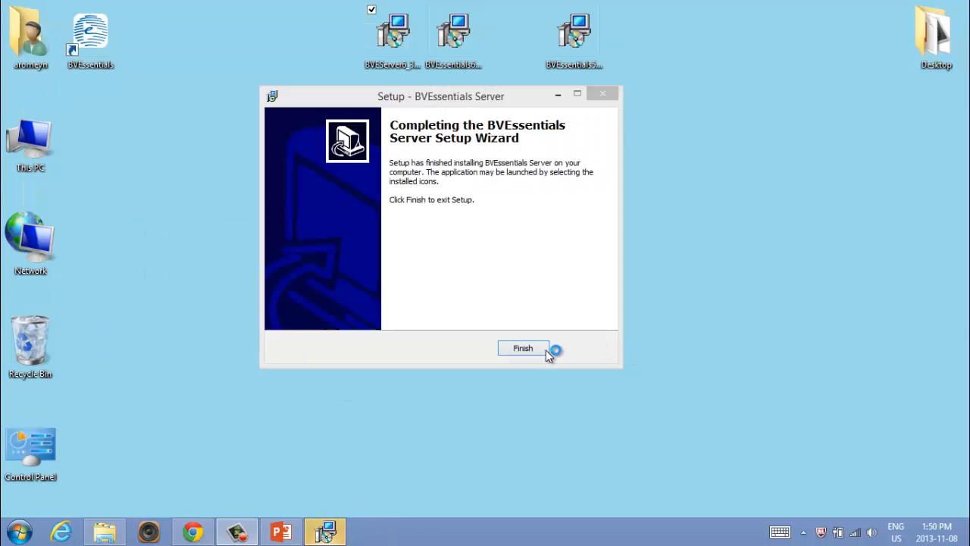
left_click(523, 348)
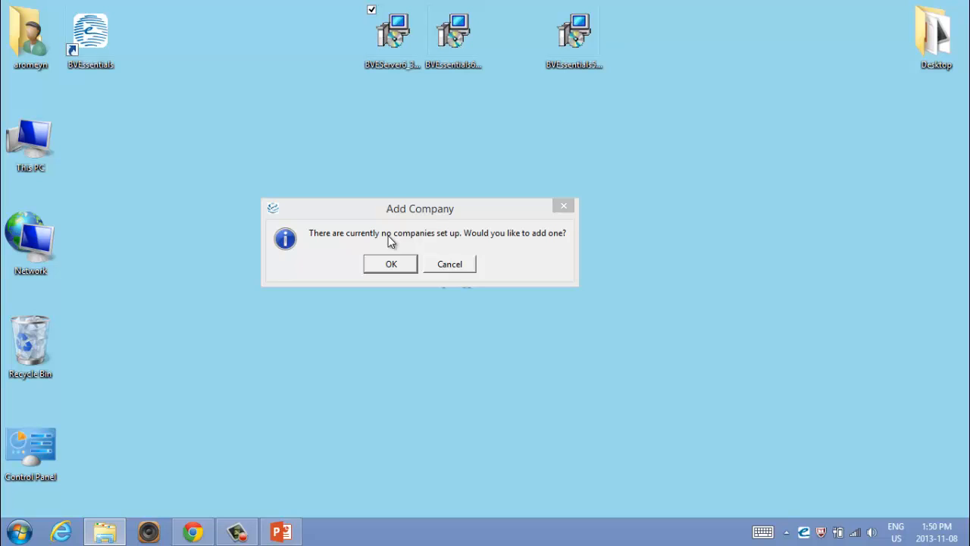
- Agree to add a company and browse to the Acer (C:) drive for its BV control file
left_click(399, 265)
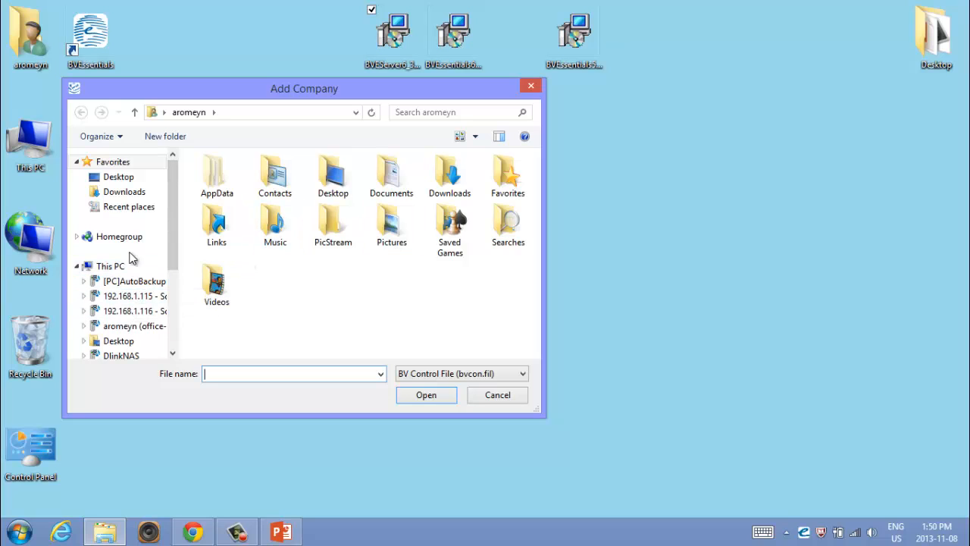
scroll(167, 341, "down", 3)
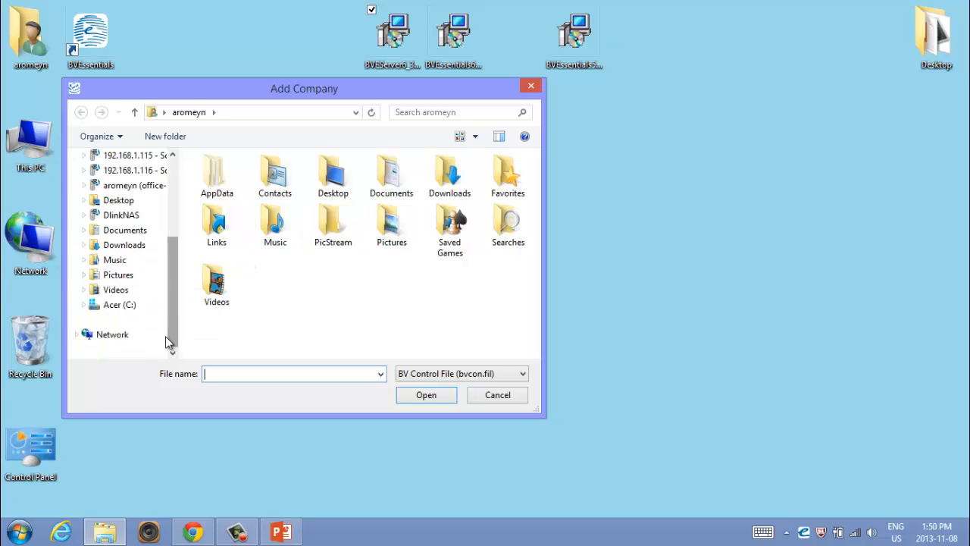
left_click(121, 307)
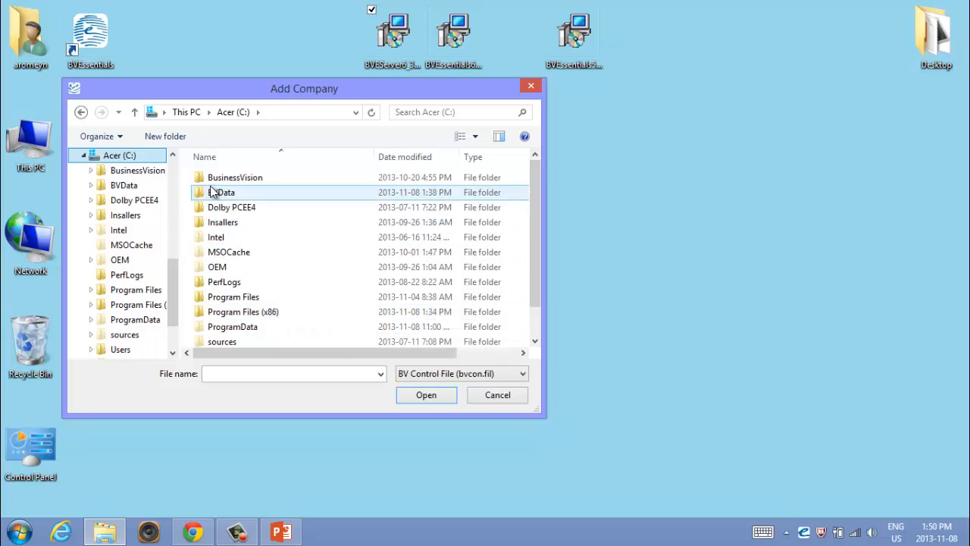
left_click_drag(348, 92, 487, 107)
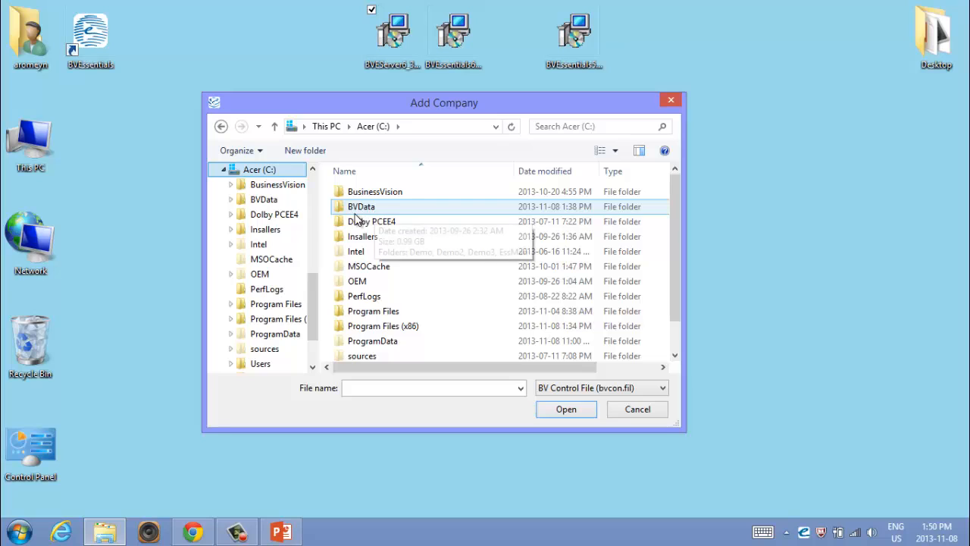
- Open the specific-people sharing settings of the BVData folder on the Acer (C:) drive in File Explorer
left_click(18, 531)
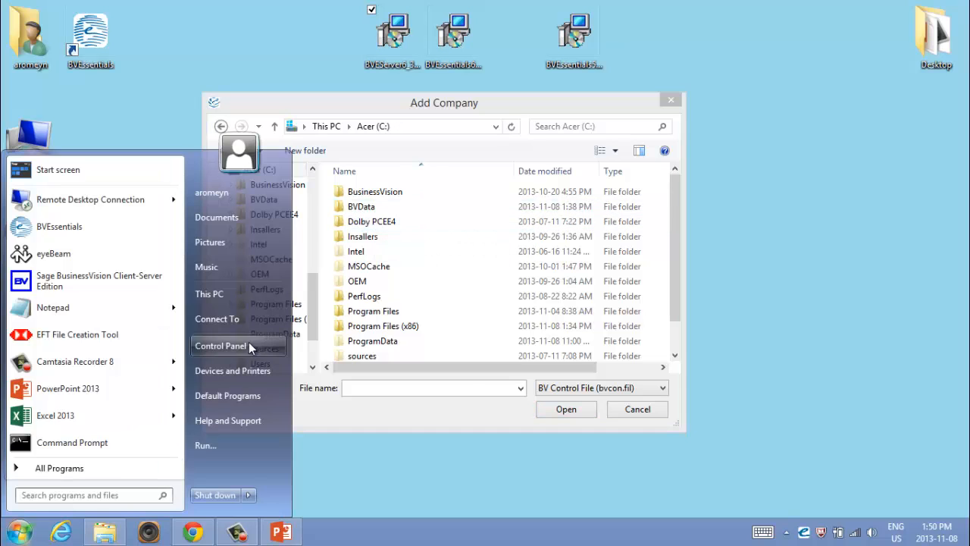
left_click(39, 144)
double_click(40, 144)
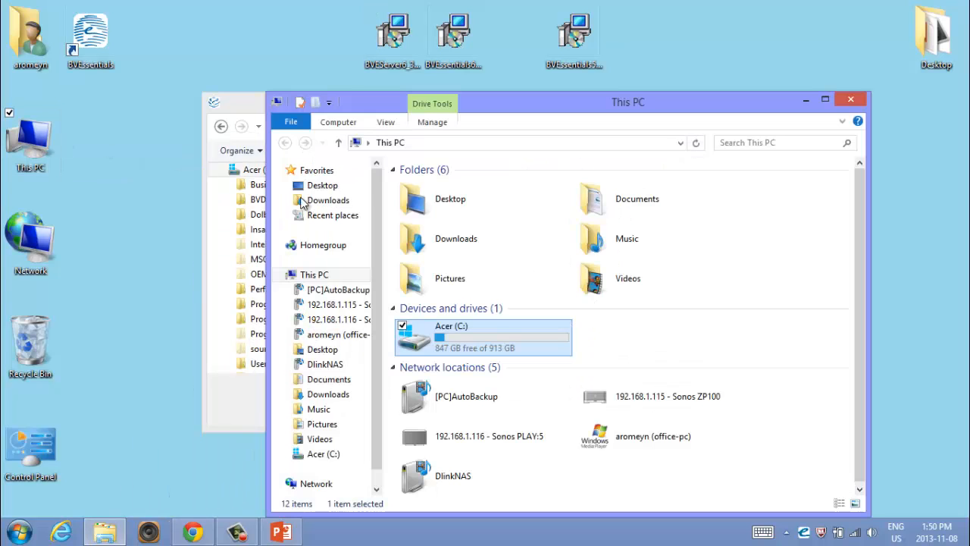
double_click(478, 330)
left_click(434, 203)
right_click(434, 203)
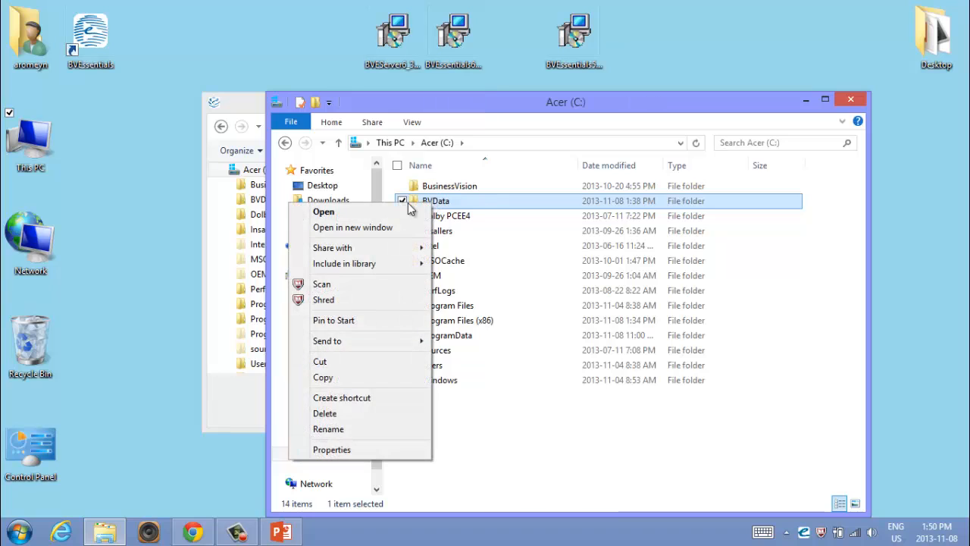
mouse_move(376, 250)
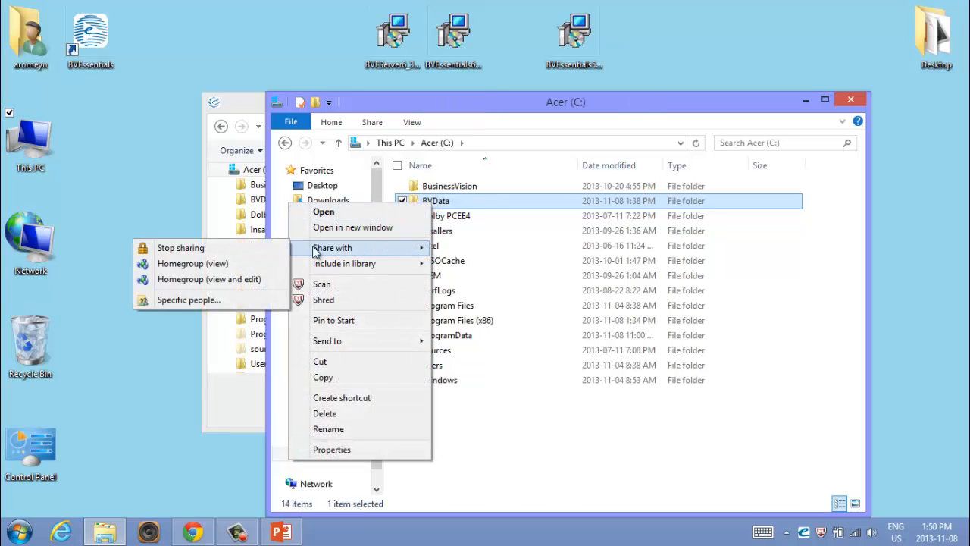
left_click(201, 299)
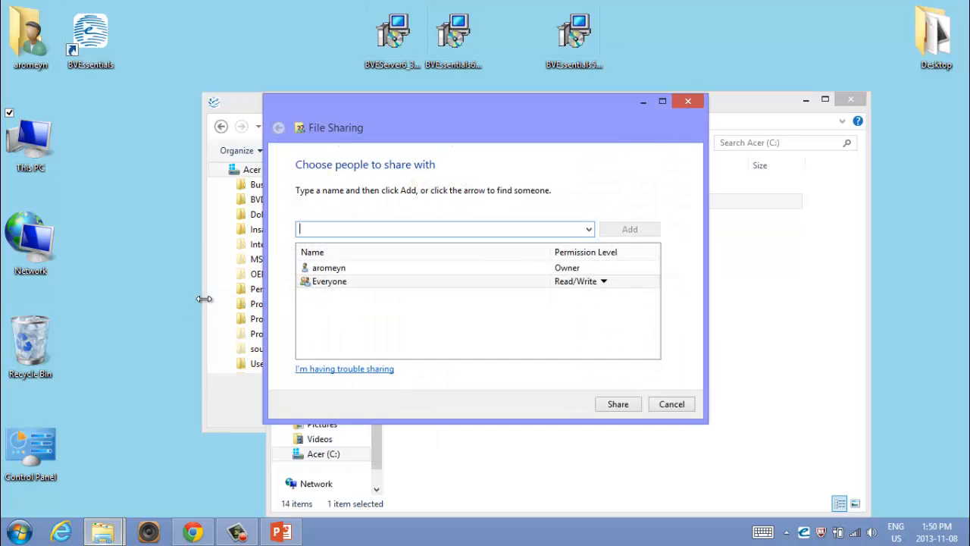
- Examine the permission level options for Everyone on the BVData folder and leave the sharing settings without changes
left_click(347, 270)
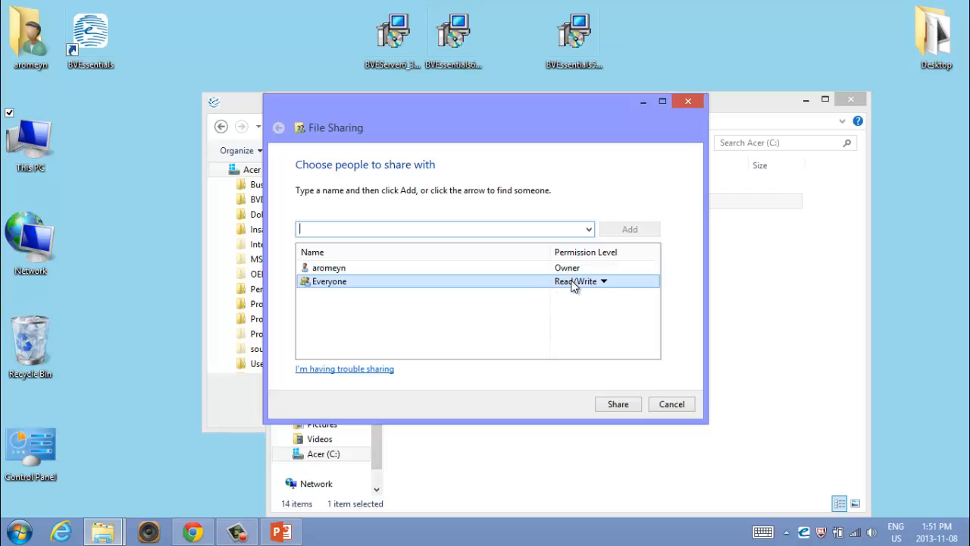
left_click(605, 283)
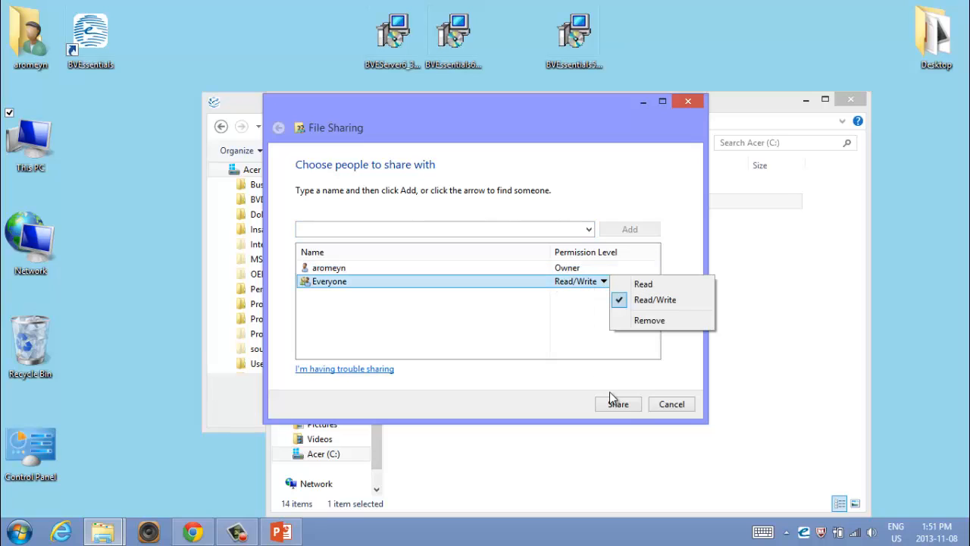
left_click(658, 404)
left_click(661, 404)
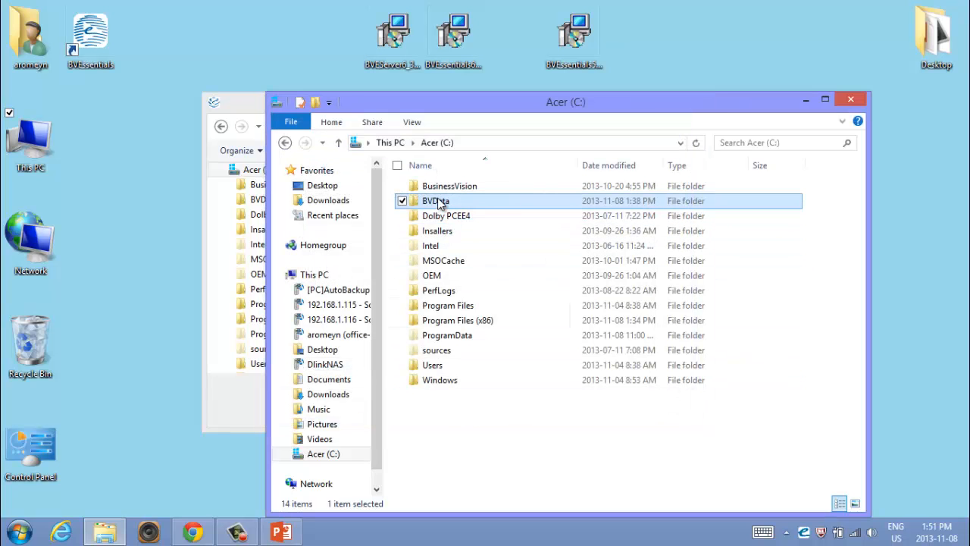
- Browse the network to OFFICE-PC, cancel the network credentials request and close File Explorer
mouse_move(438, 203)
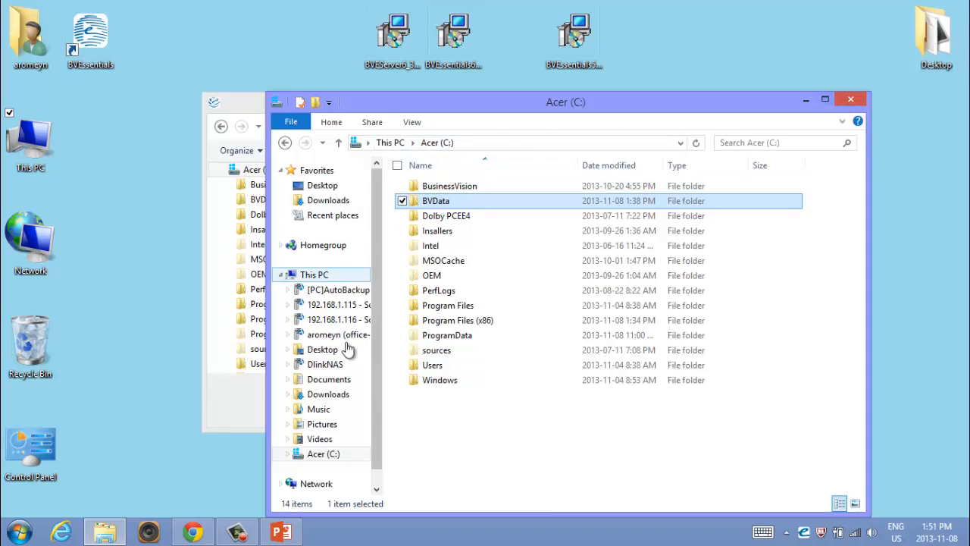
left_click(317, 485)
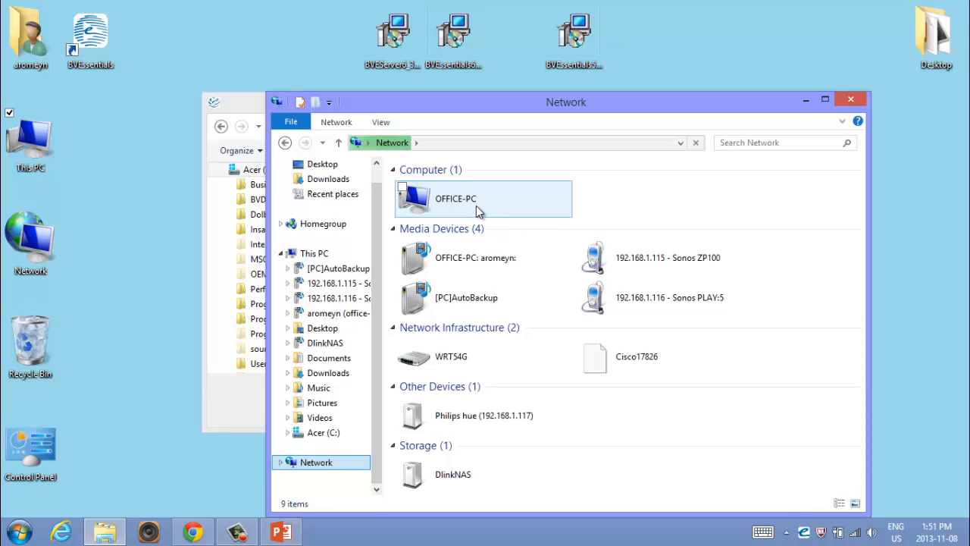
double_click(477, 210)
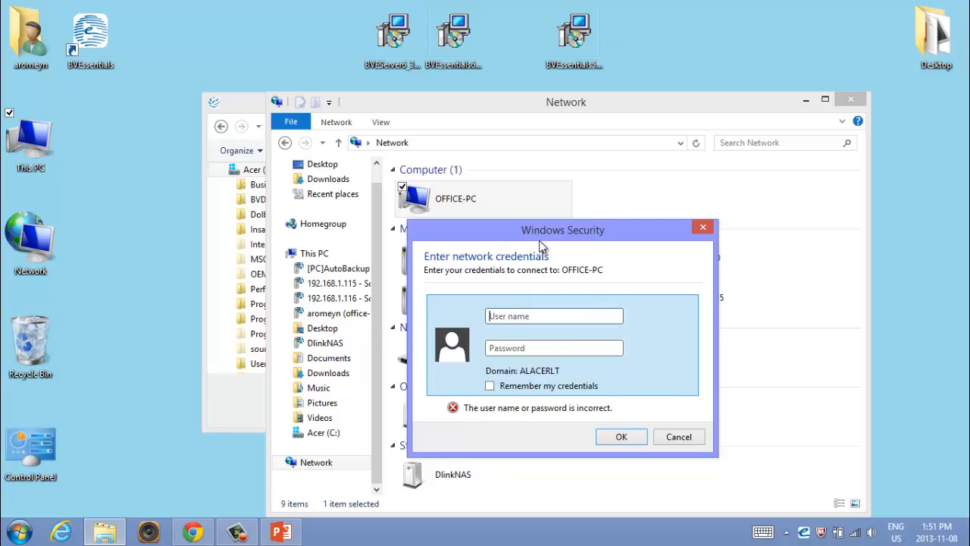
left_click(687, 435)
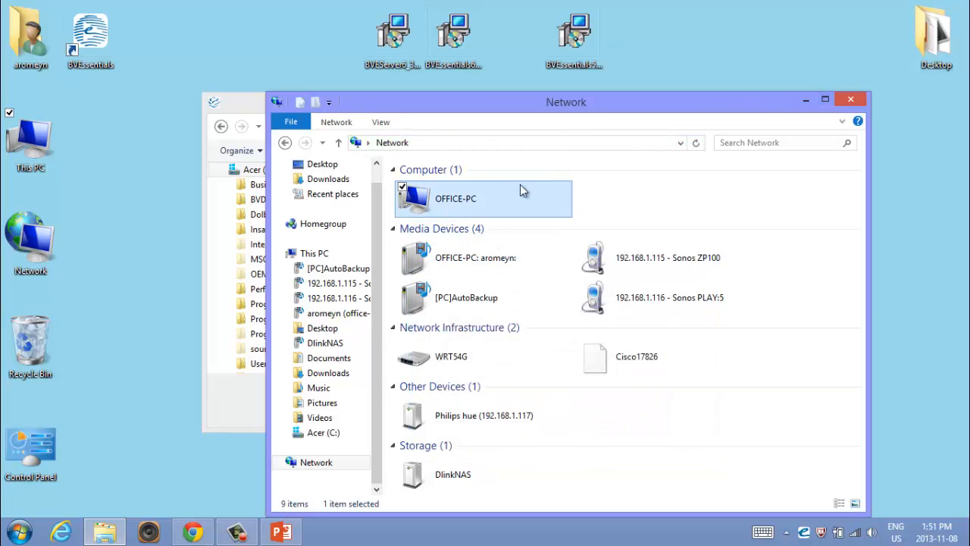
left_click(852, 101)
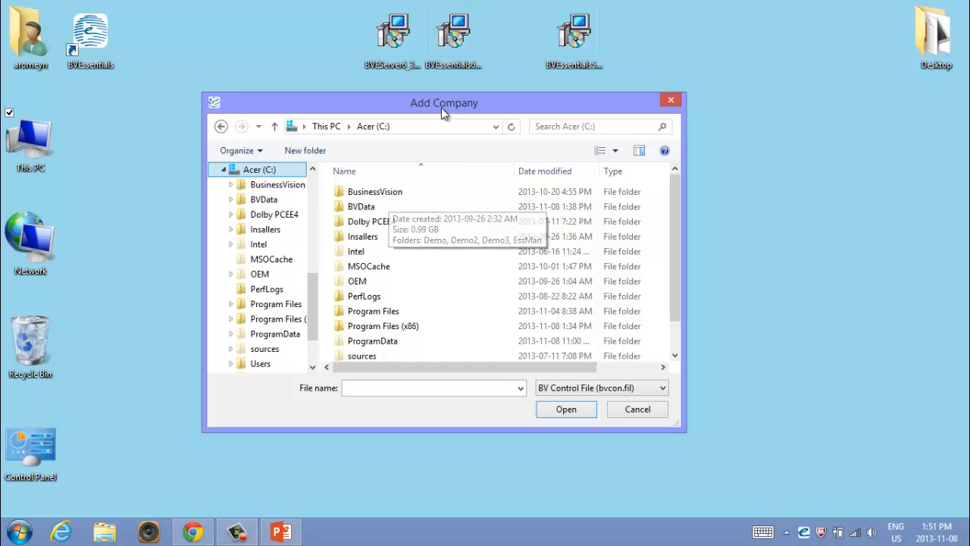
- Add the company by opening its BV control file from the BVData\Demo3 folder
mouse_move(443, 110)
left_mouse_down()
mouse_move(640, 146)
mouse_move(442, 109)
left_mouse_up()
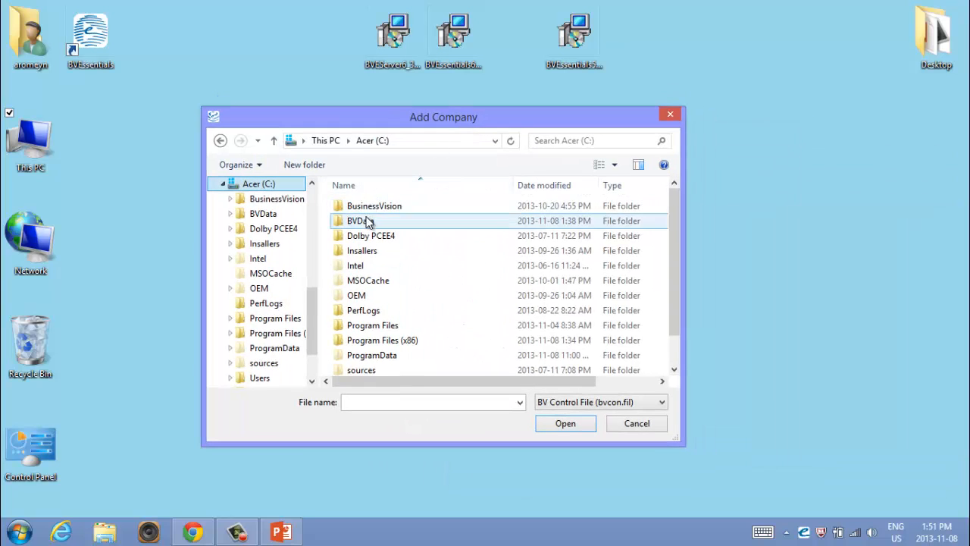
left_click(367, 221)
double_click(366, 221)
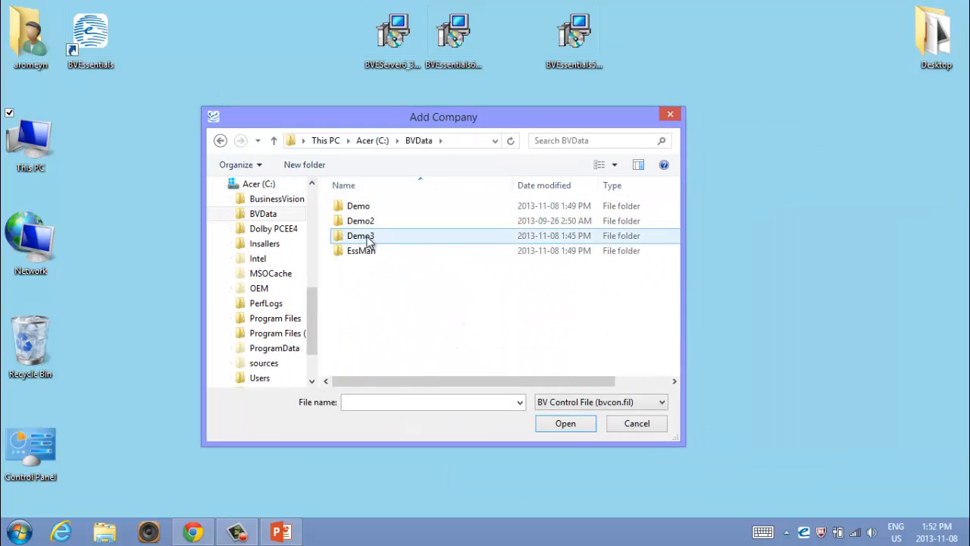
left_click(368, 238)
double_click(367, 237)
double_click(358, 220)
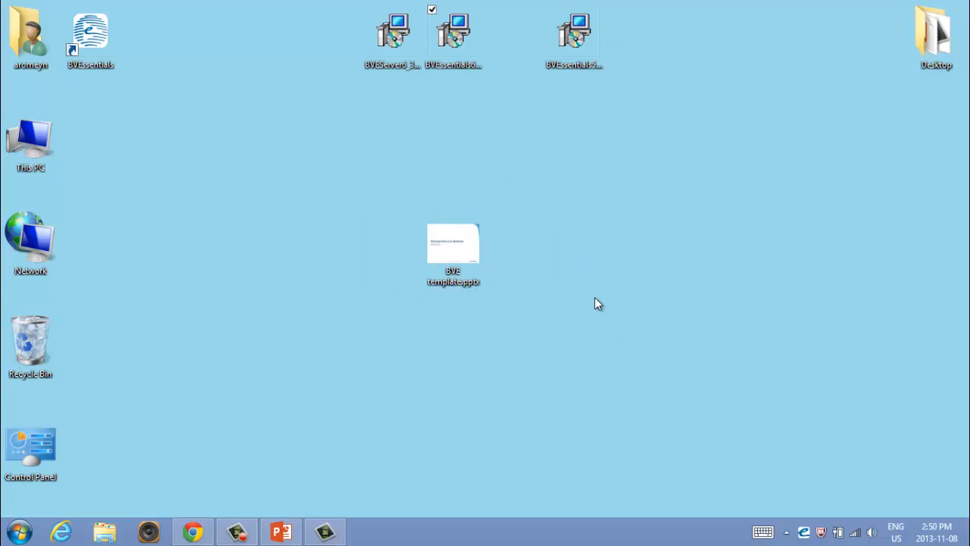
- Run the BVEssentials version 6 client setup and accept C:\Program Files (x86)\BVEssentials6x as the destination folder
left_click(402, 41)
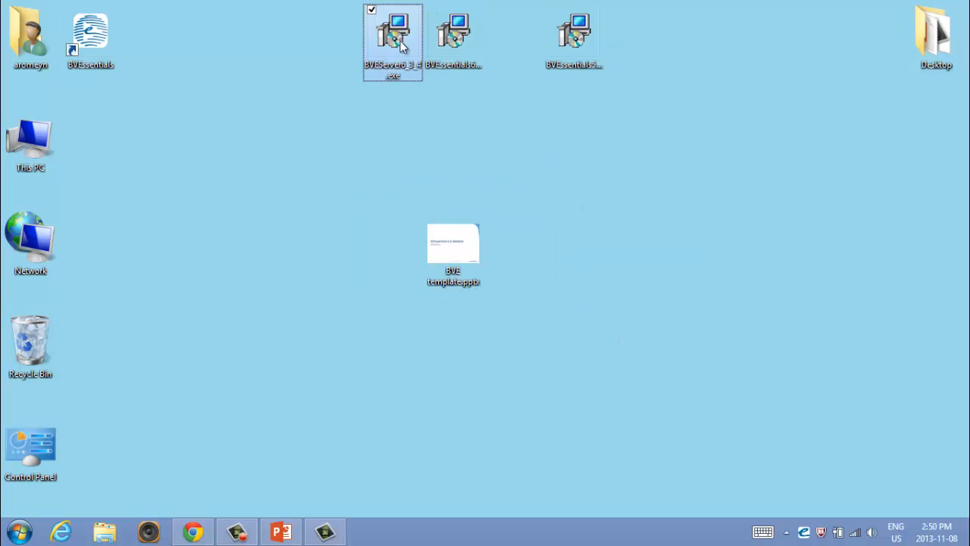
left_click(454, 42)
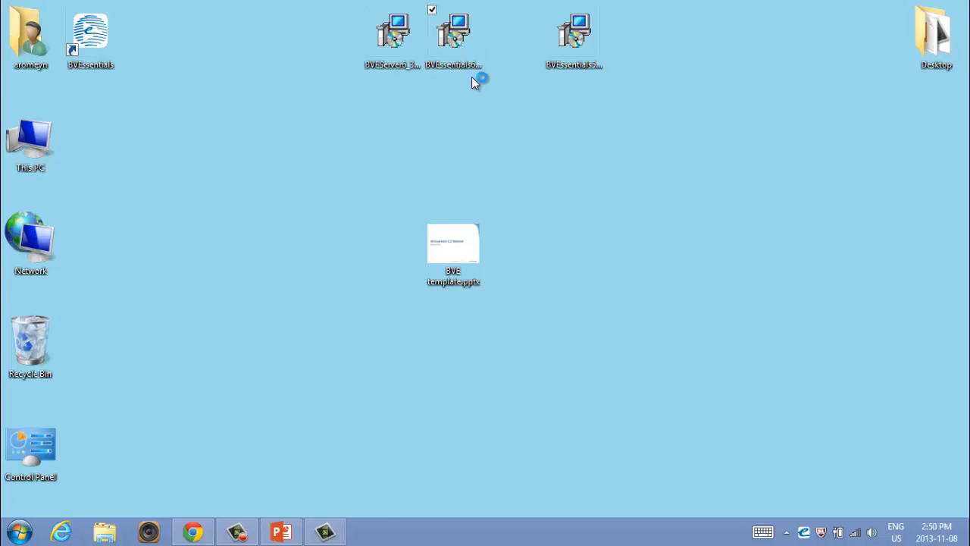
left_click(566, 379)
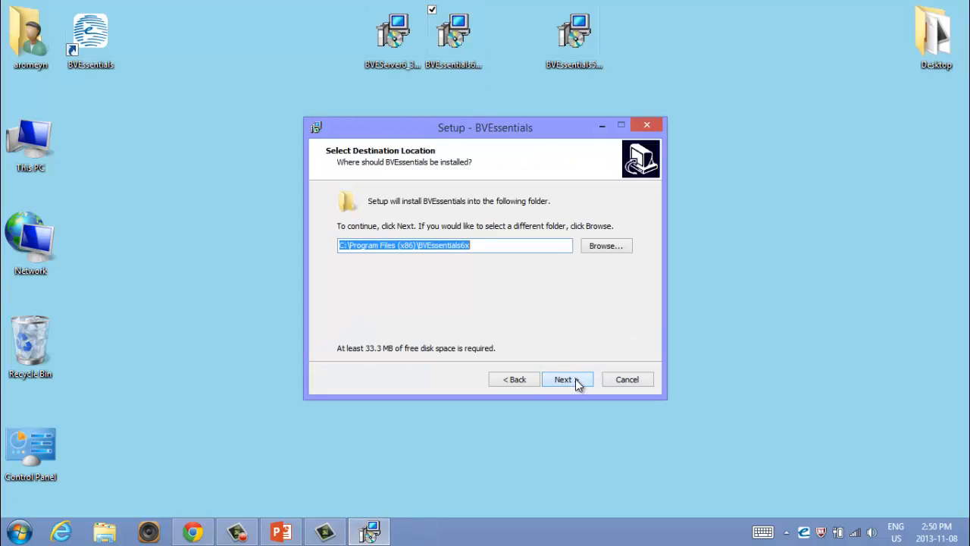
left_click(499, 245)
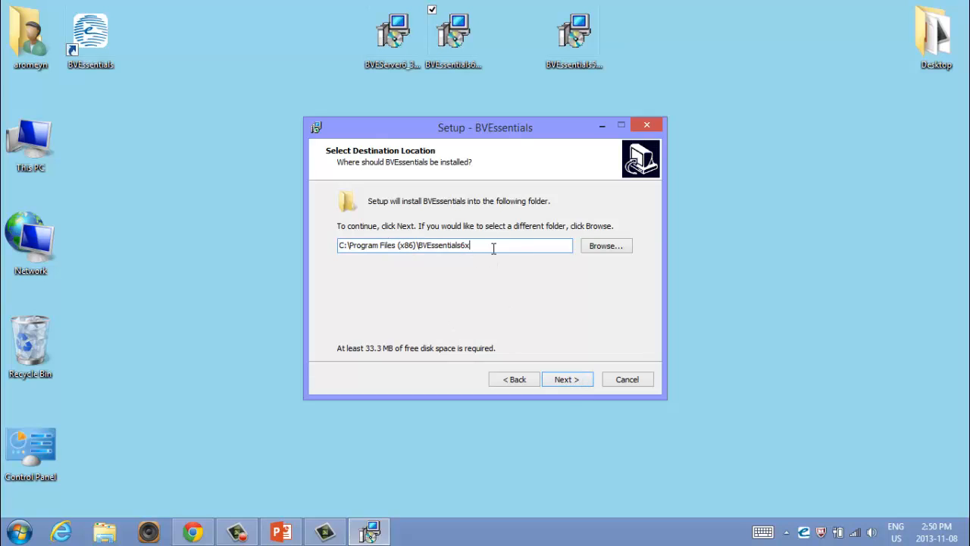
left_click(569, 381)
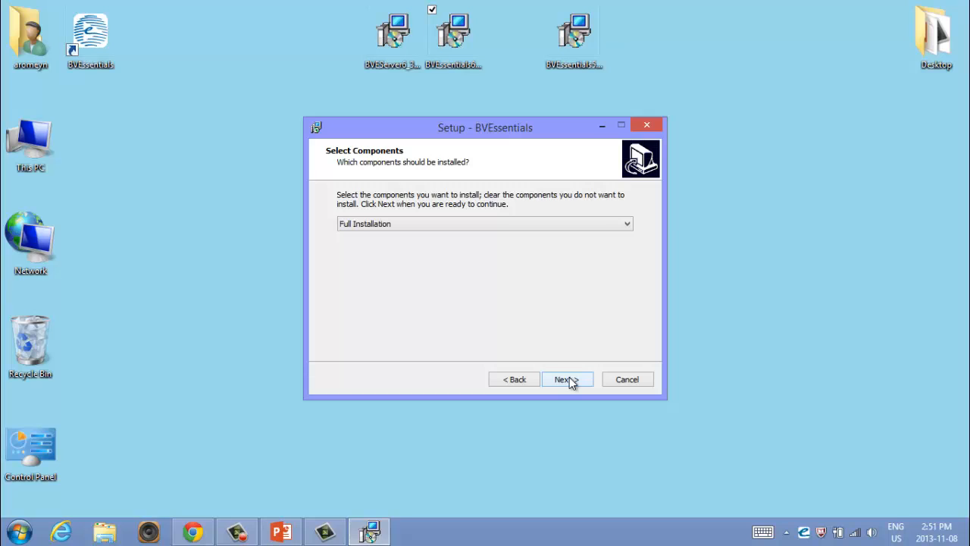
- Install BVEssentials as a Full Installation with desktop and Quick Launch icons, and finish the setup with the program launching
left_click(569, 380)
left_click(570, 380)
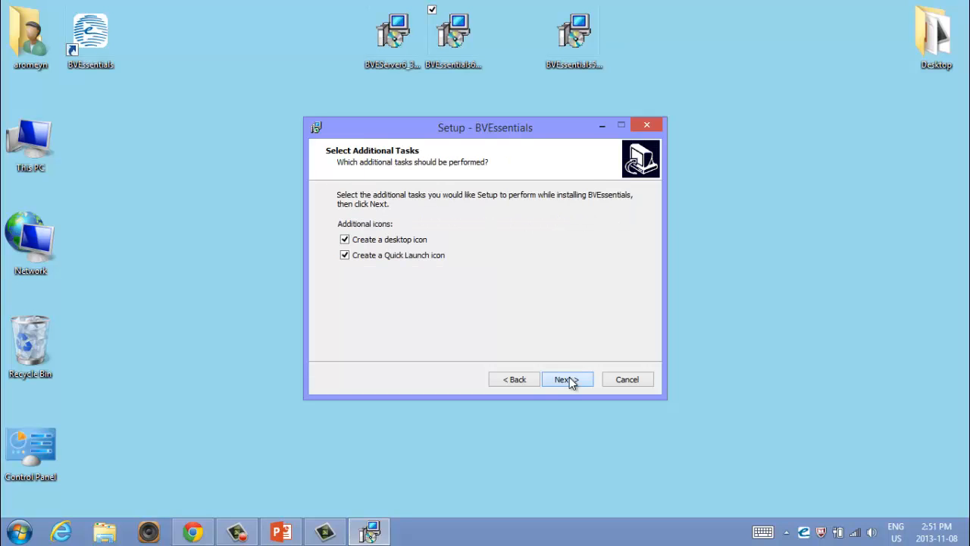
left_click(569, 380)
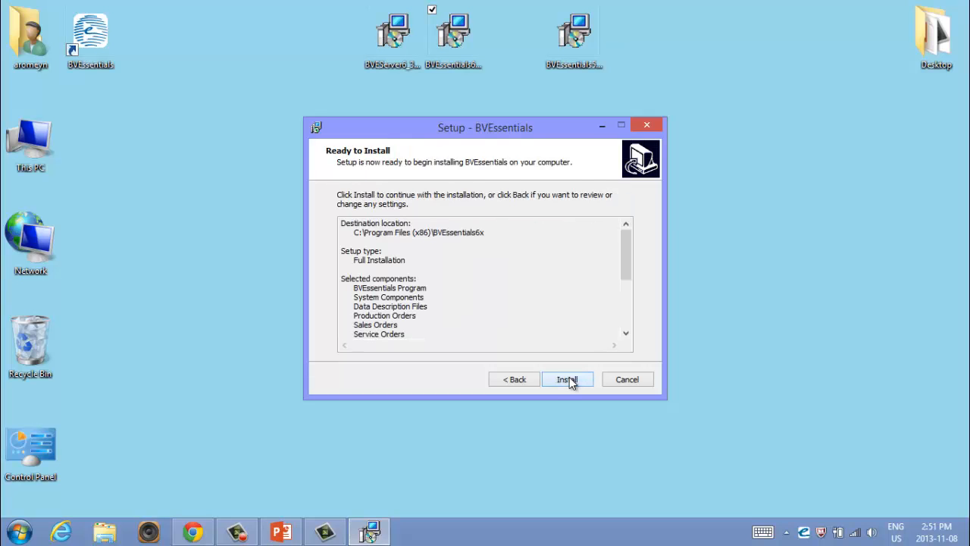
left_click(569, 379)
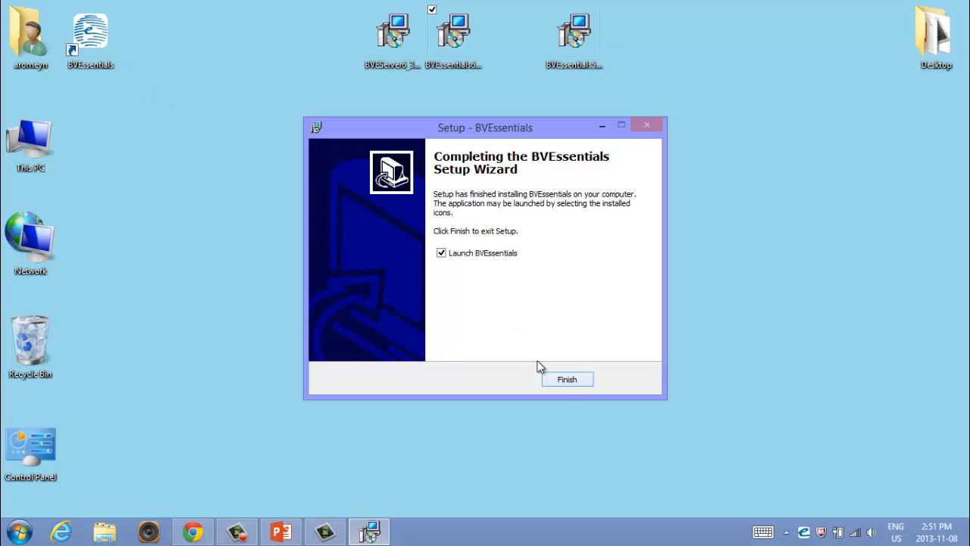
left_click(565, 381)
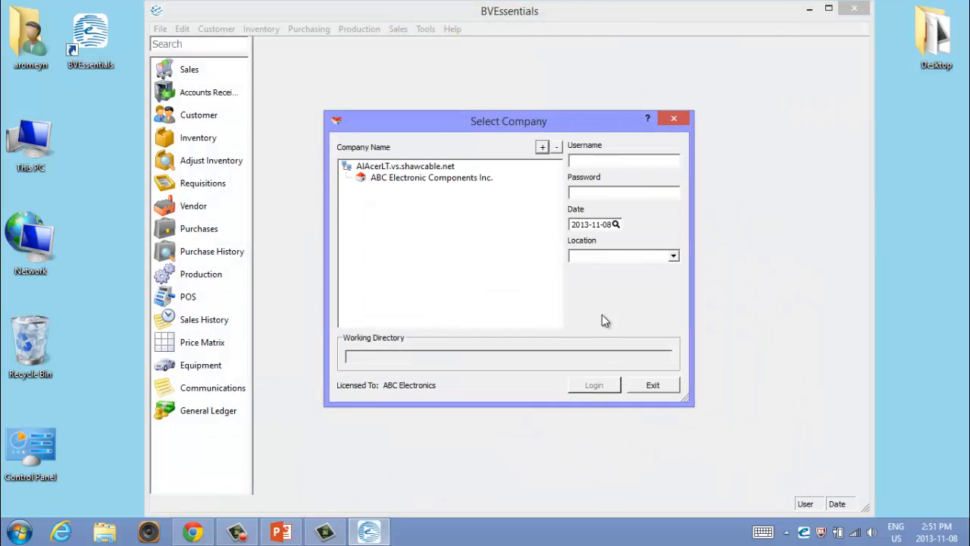
- Select ABC Electronic Components Inc. as the company and enter the username and password for the login
left_click(431, 177)
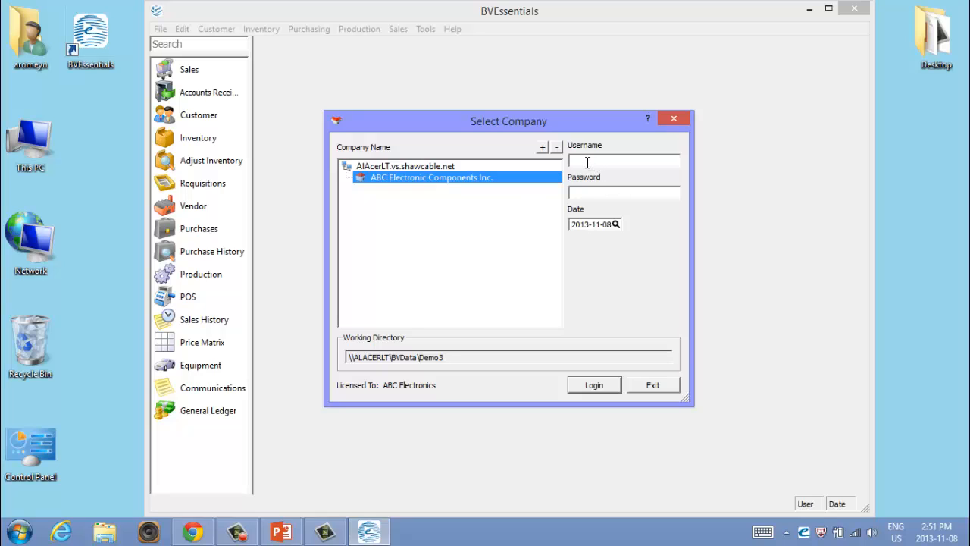
type("BI")
type("US")
type("INESS")
key("Tab")
type("******")
- Edit the login date, log in to the selected company and dismiss the BVEssentials licensing notice
left_click_drag(611, 225, 587, 223)
left_click(586, 225)
type("0")
left_click(596, 383)
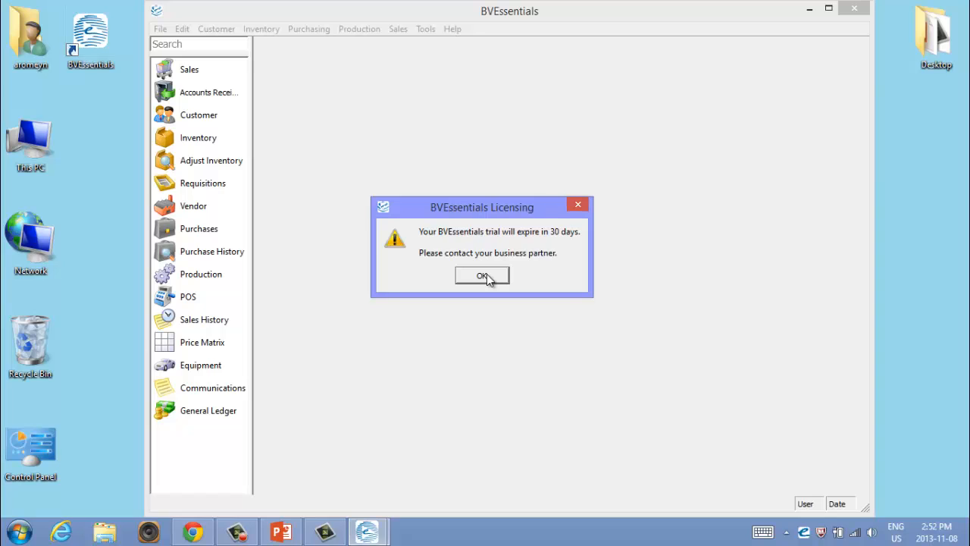
left_click(482, 276)
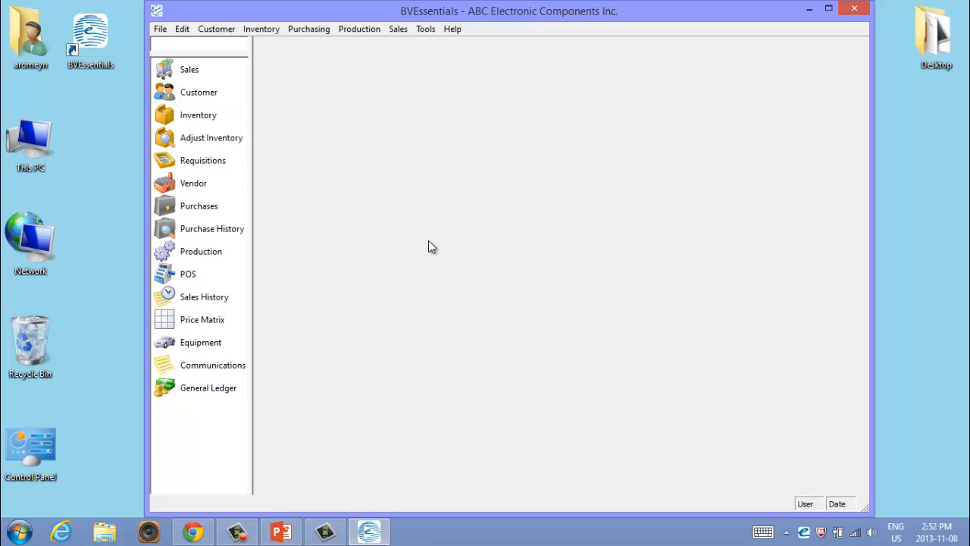